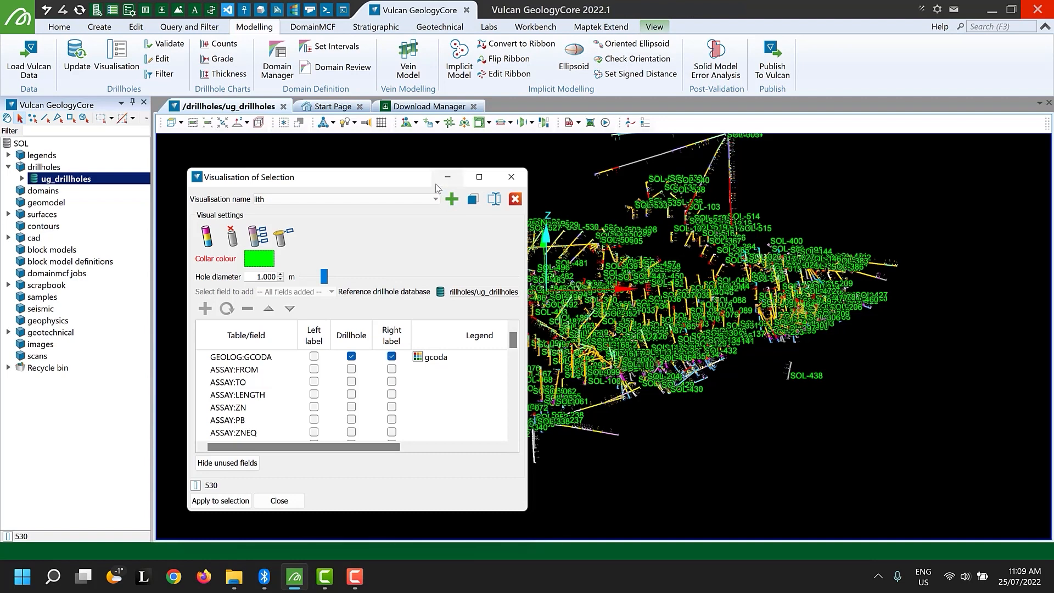
# Hide the collar labels in the lith visualisation and apply the change to the selected drillholes
pyautogui.moveTo(428, 177); pyautogui.dragTo(310, 140)
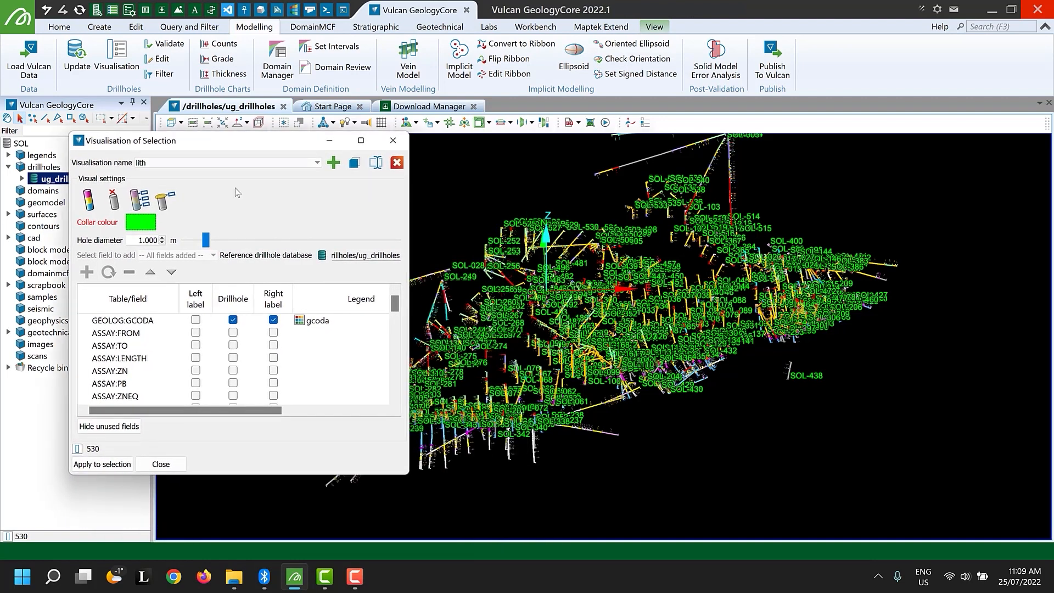
pyautogui.click(165, 204)
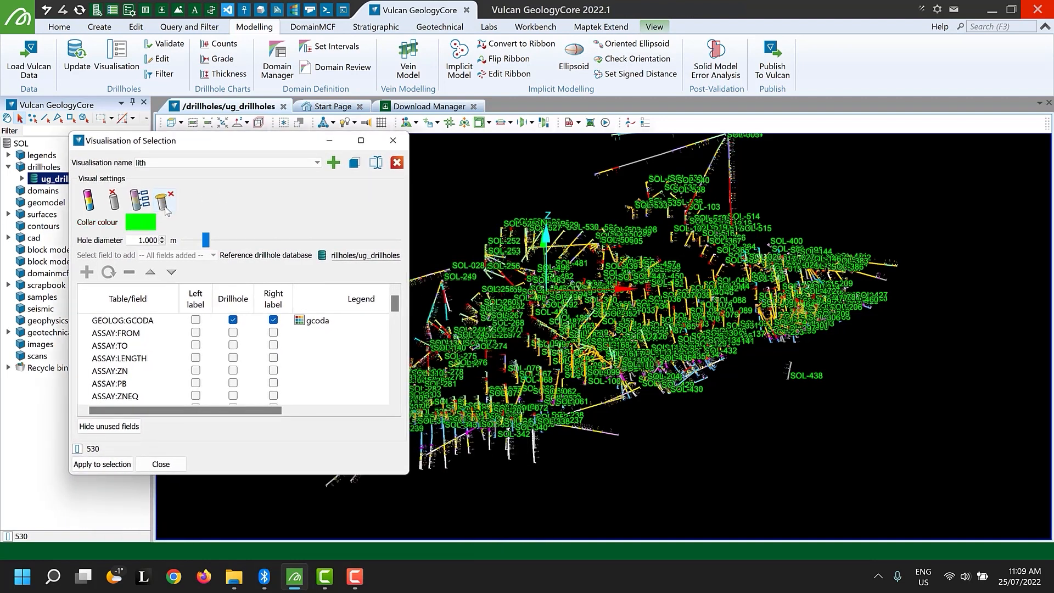
pyautogui.click(104, 464)
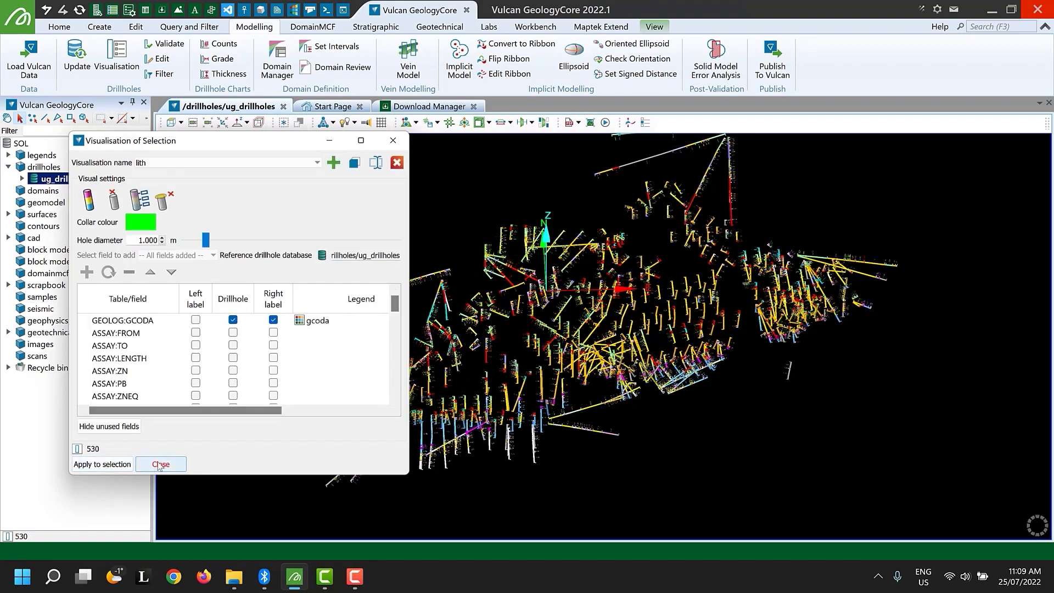
pyautogui.click(161, 464)
# Validate all ug_drillholes with one error logged per line, and review the failed checks in the CSV report before closing it
pyautogui.scroll(8, 480, 378)
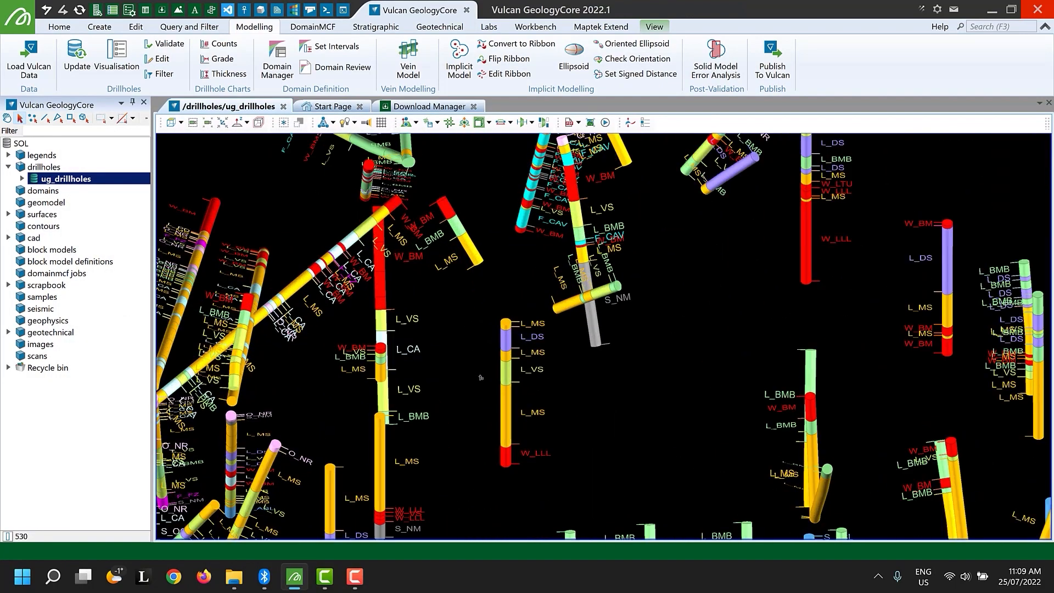
pyautogui.scroll(2, 481, 378)
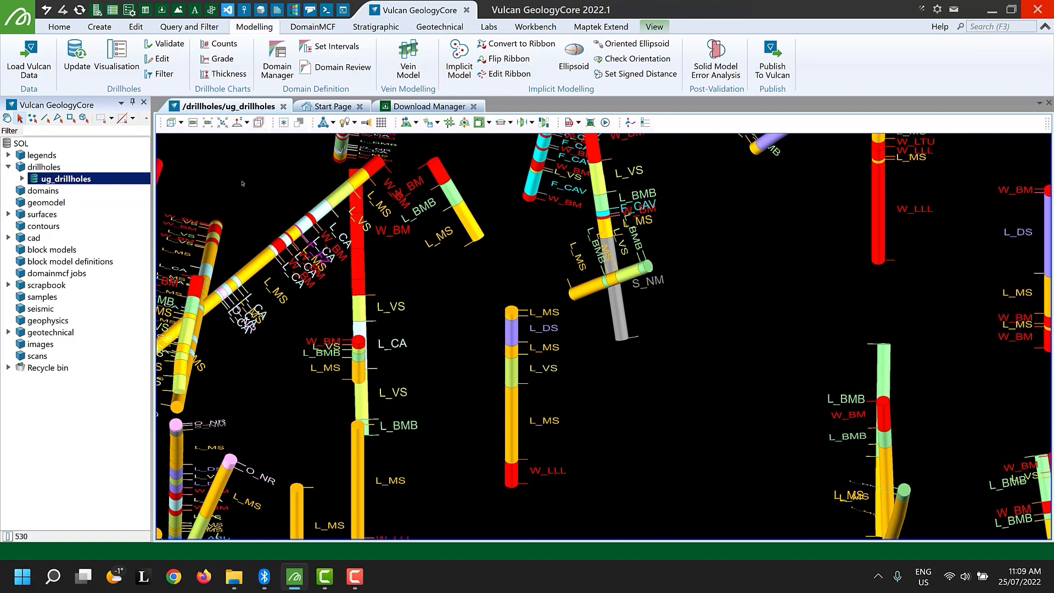
pyautogui.click(160, 43)
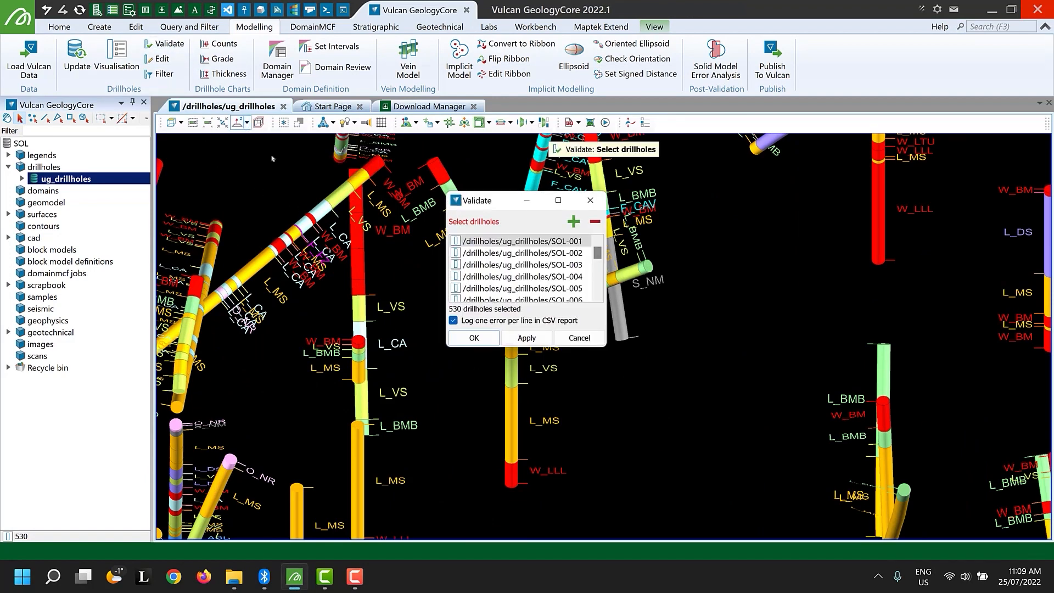
pyautogui.click(474, 338)
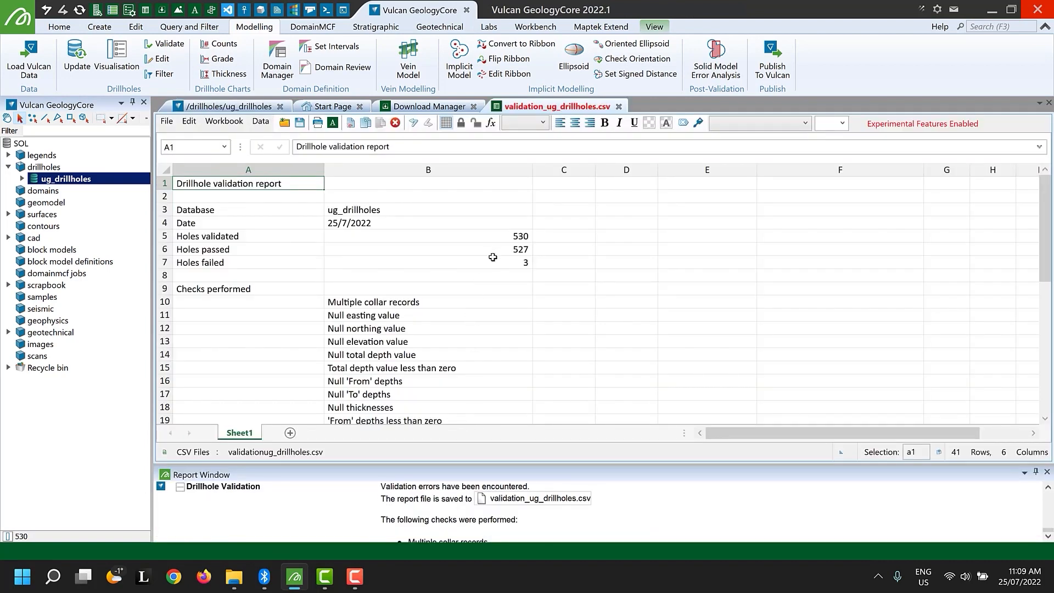
pyautogui.scroll(-10, 469, 264)
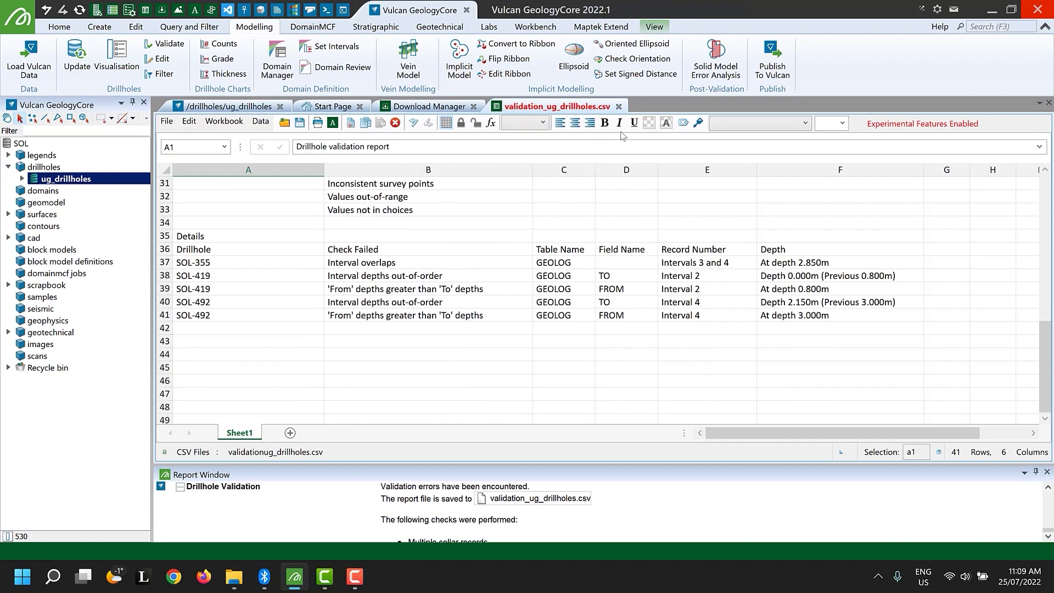
pyautogui.click(618, 107)
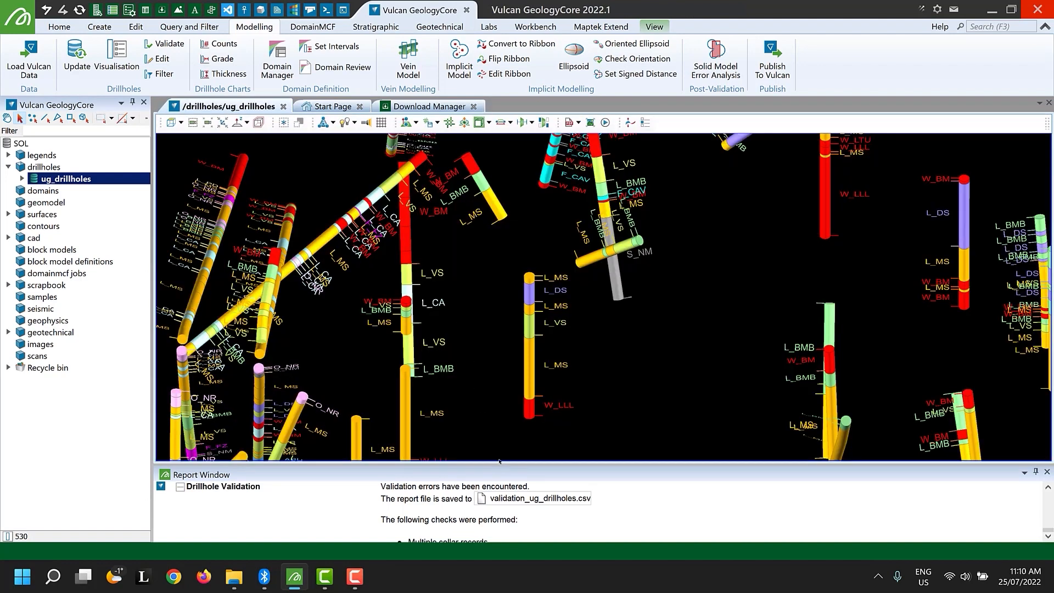
# Enlarge the validation report and locate the failed drillhole SOL-355 in the 3D view
pyautogui.moveTo(498, 464); pyautogui.dragTo(499, 356)
pyautogui.scroll(-10, 516, 428)
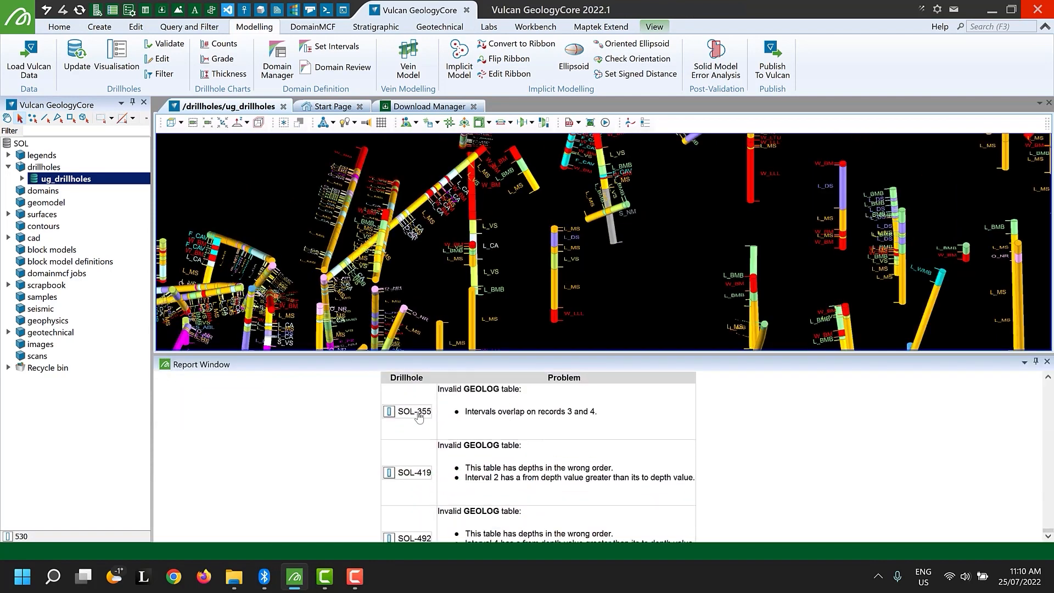
pyautogui.click(417, 412)
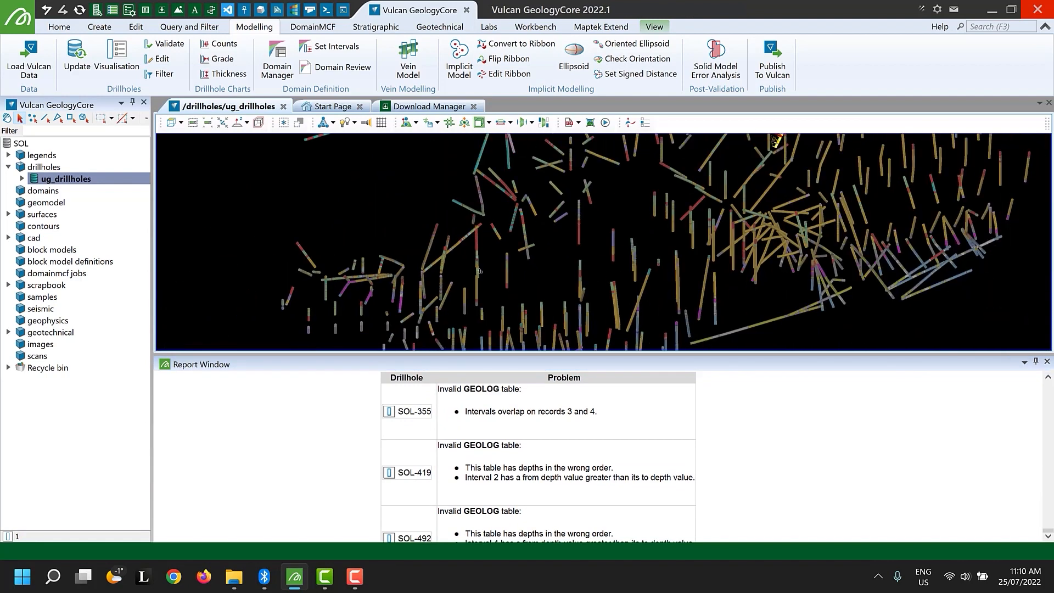
pyautogui.click(196, 125)
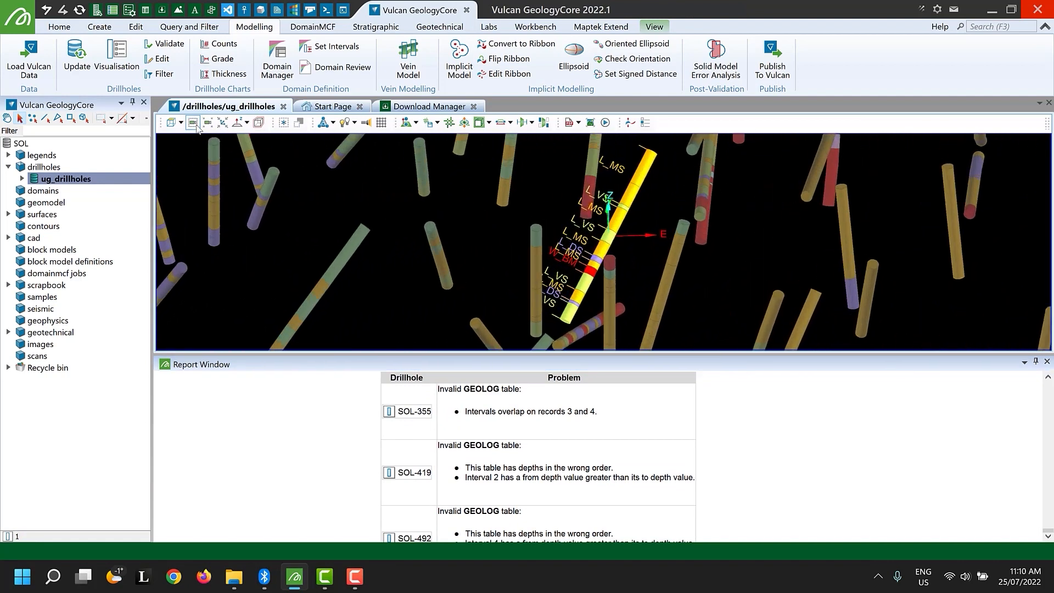
# Locate failed drillhole SOL-419 and set the TO depth of its second GEOLOG interval to 2 m
pyautogui.click(427, 475)
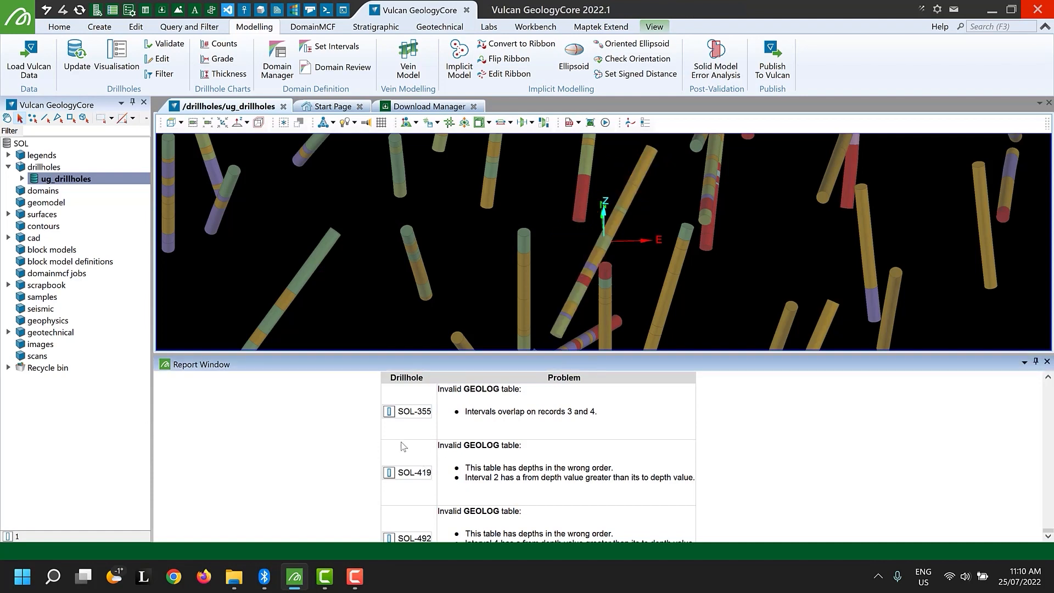
pyautogui.click(192, 123)
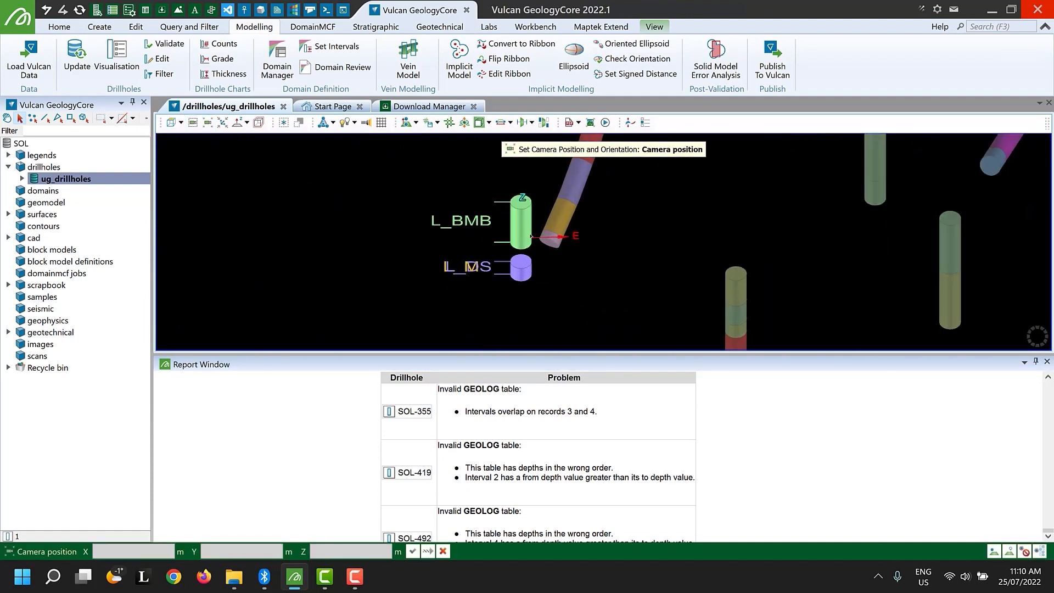
pyautogui.scroll(3, 529, 236)
pyautogui.rightClick(530, 235)
pyautogui.click(576, 388)
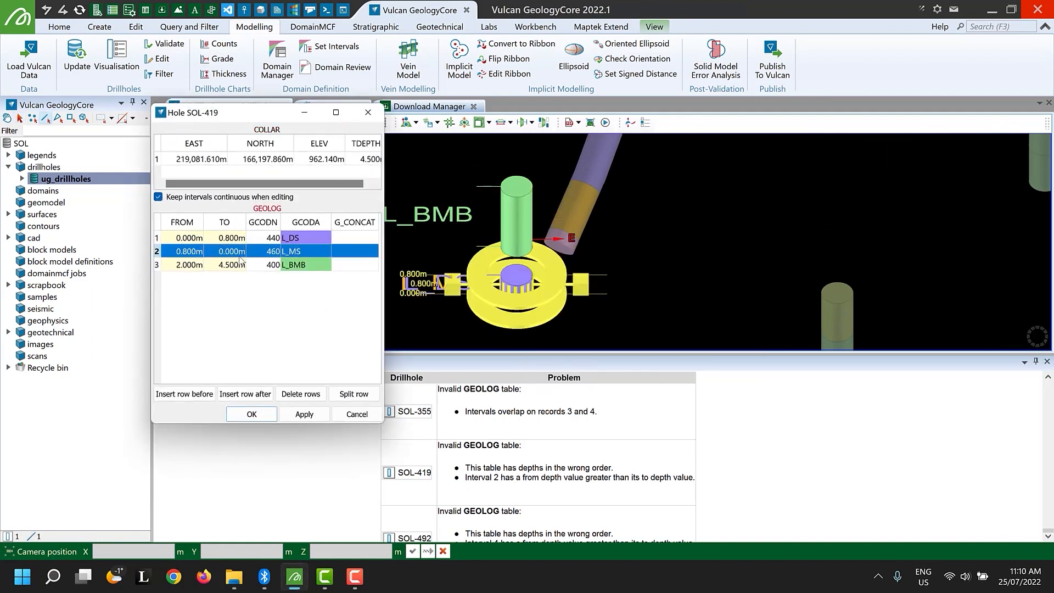
pyautogui.click(232, 251)
pyautogui.write('2')
pyautogui.click(240, 292)
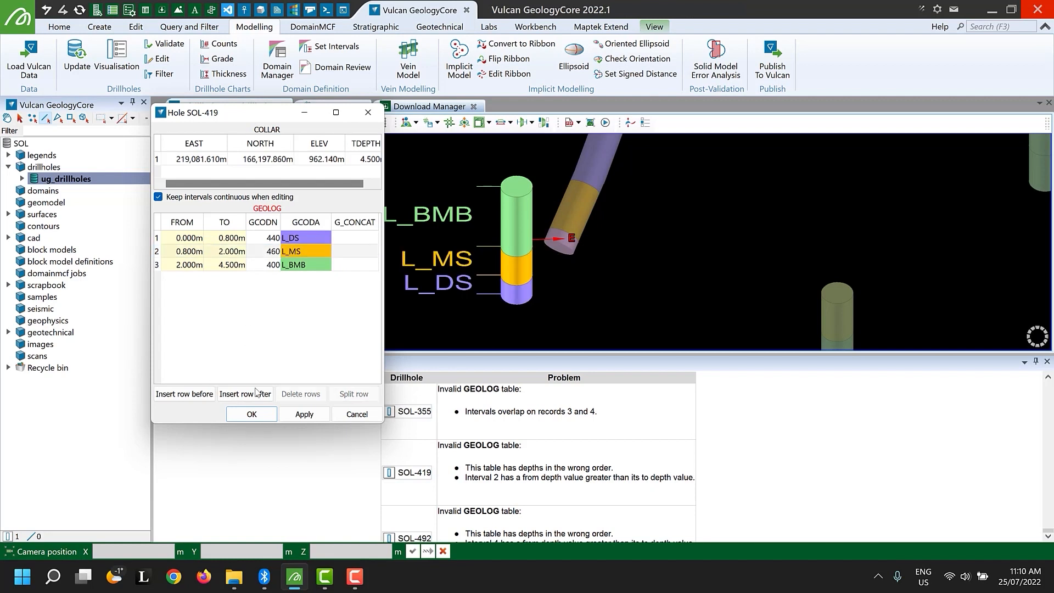
pyautogui.click(252, 414)
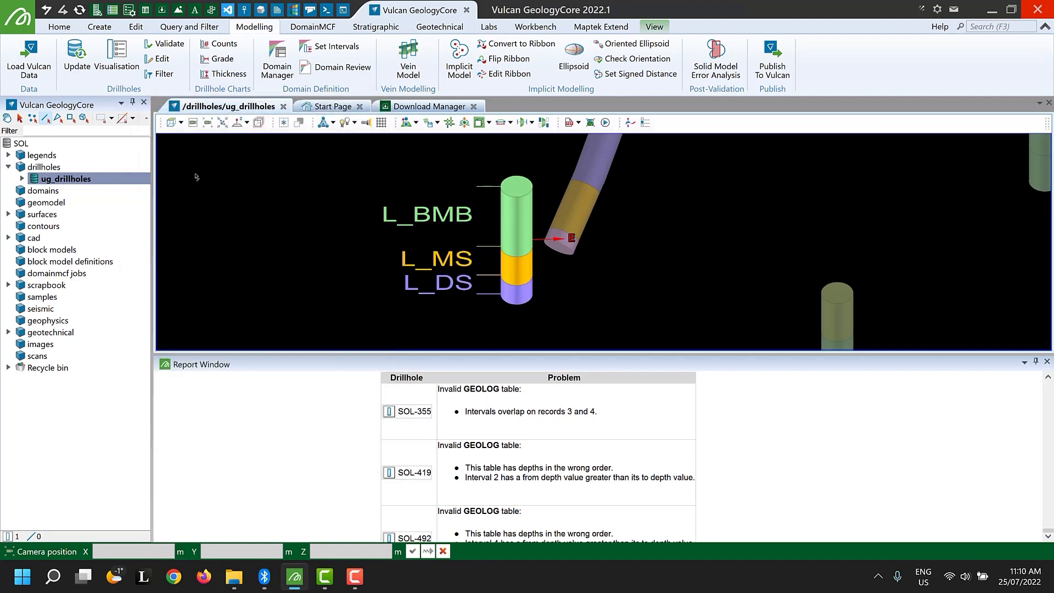
# Validate drillhole SOL-419 again, then close its CSV report
pyautogui.click(162, 43)
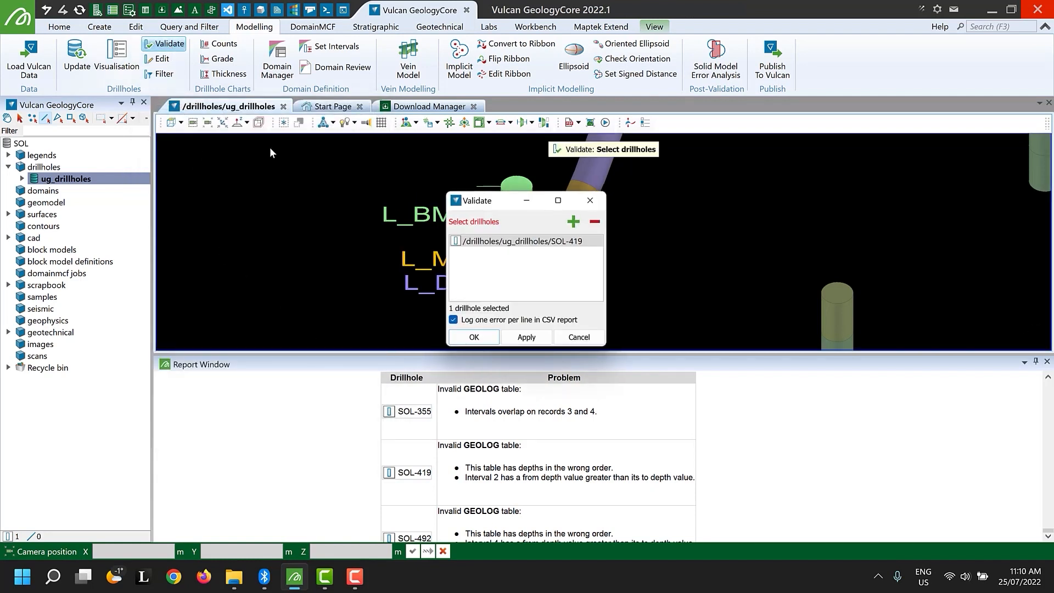
pyautogui.click(470, 333)
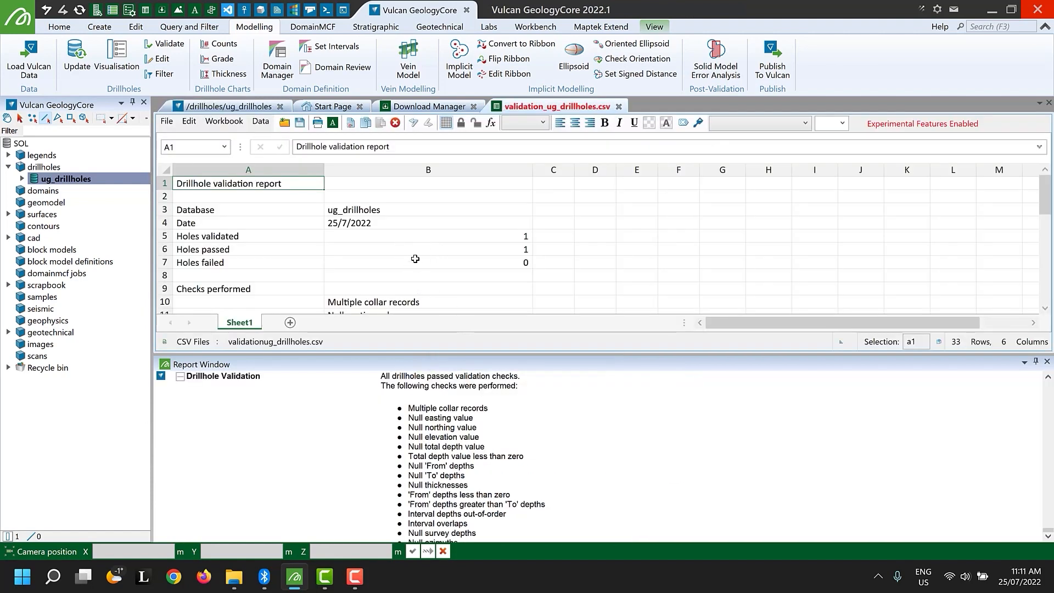
pyautogui.click(618, 106)
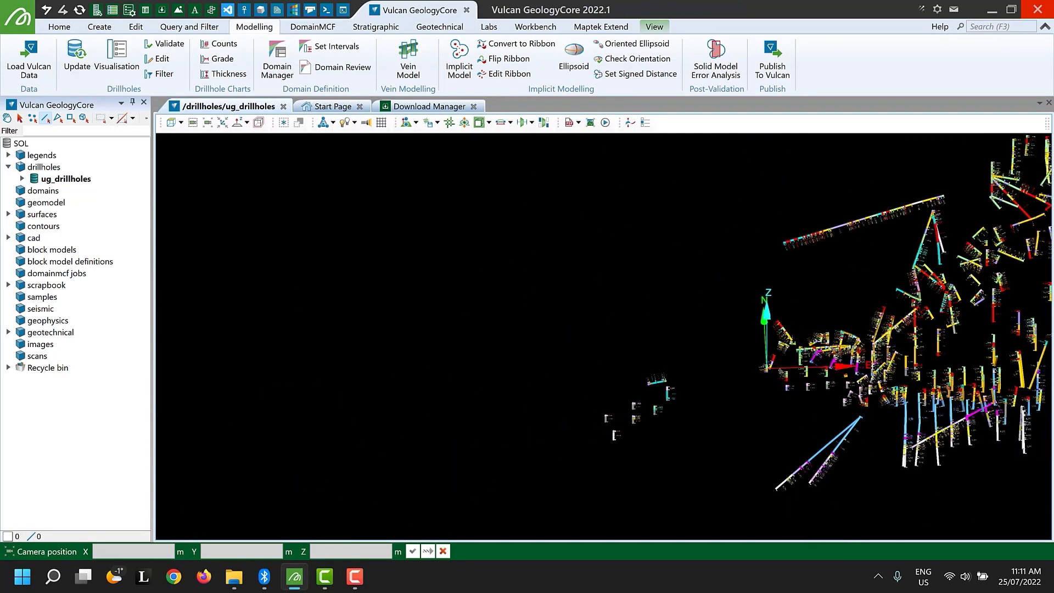
# Create a drillhole counts chart for ug_drillholes using GEOLOG:GCODA as the domain
pyautogui.scroll(-5, 780, 371)
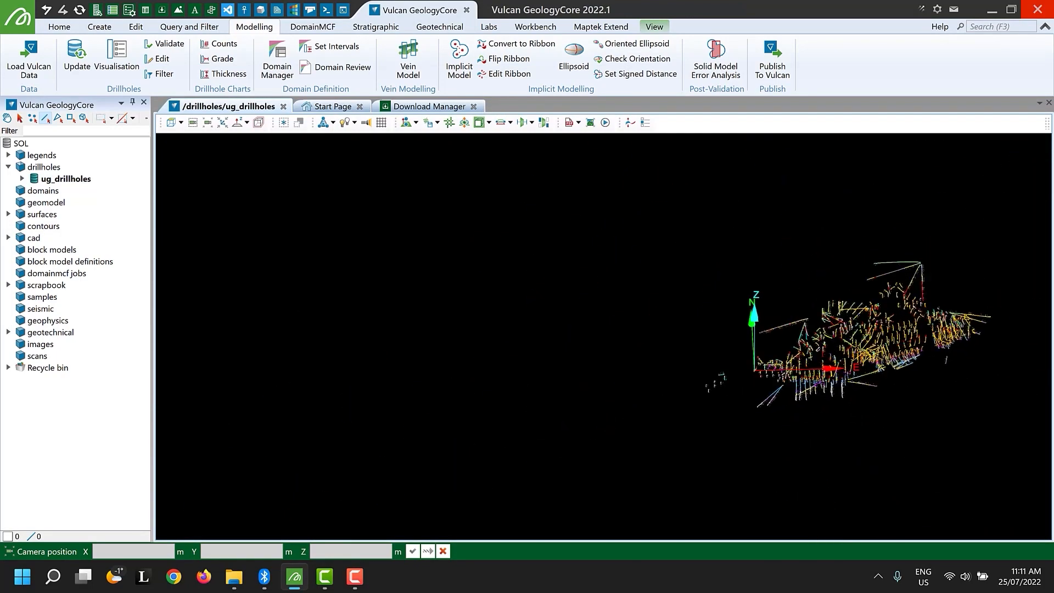
pyautogui.scroll(5, 955, 302)
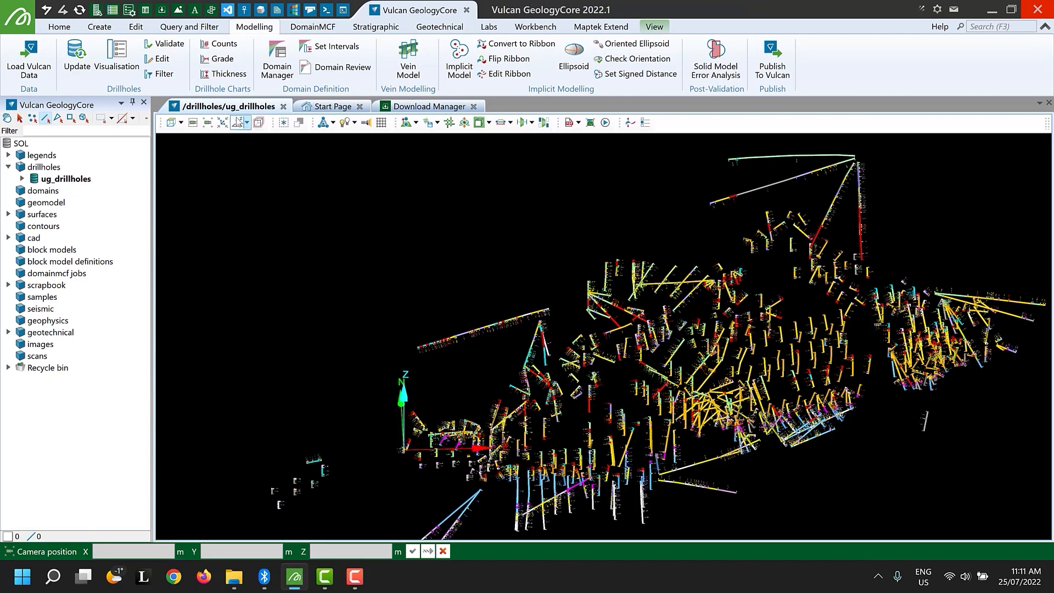
pyautogui.click(217, 47)
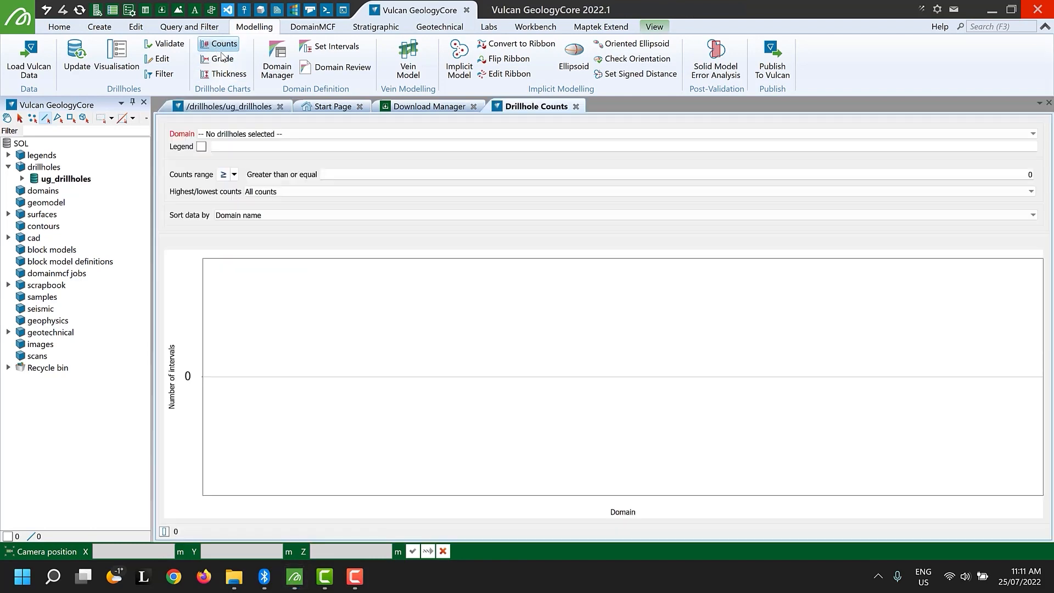
pyautogui.click(80, 180)
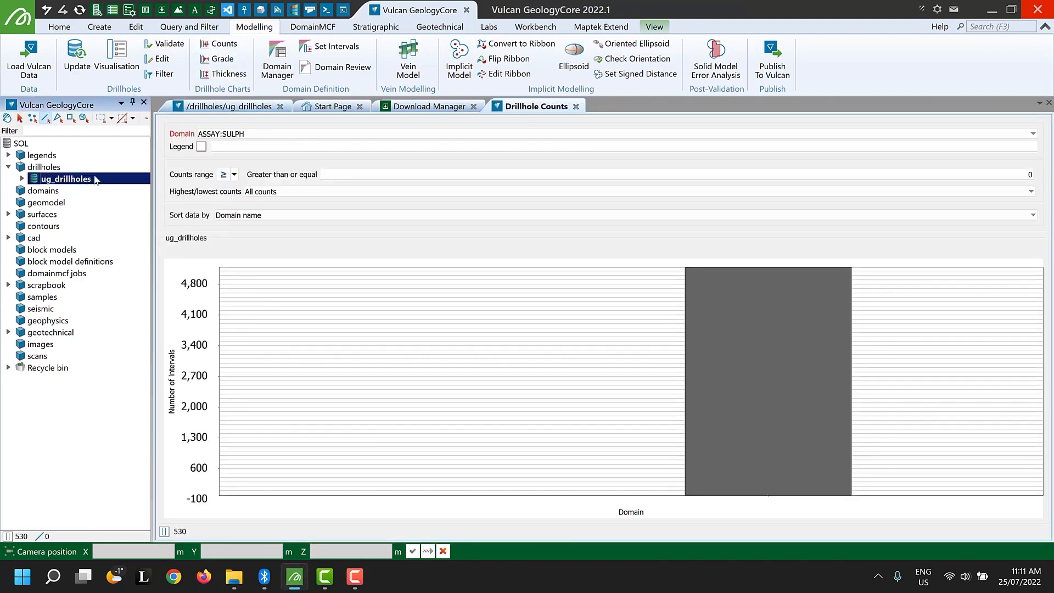
pyautogui.click(197, 134)
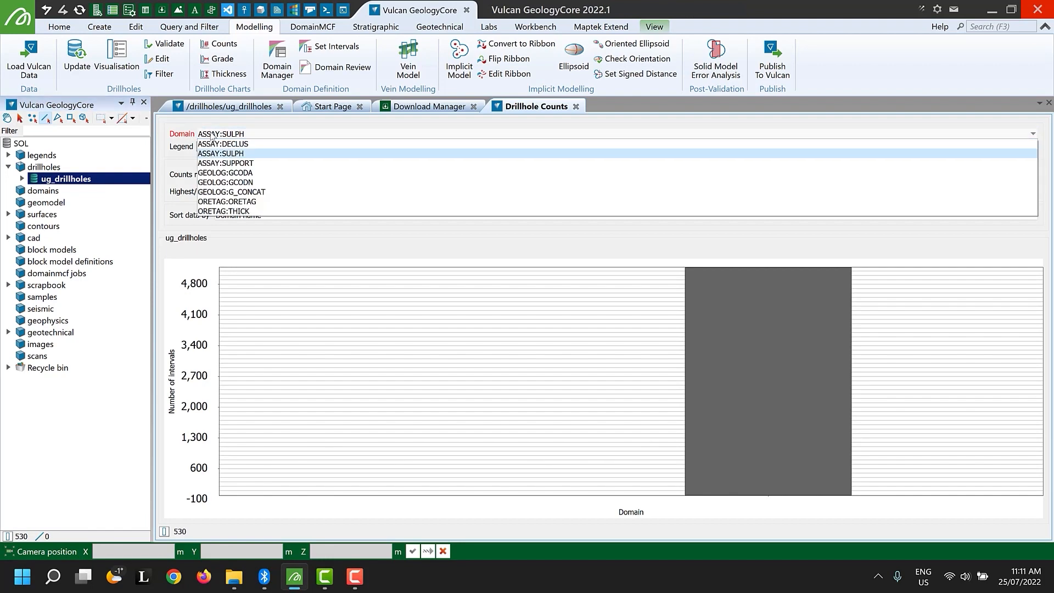
pyautogui.click(235, 174)
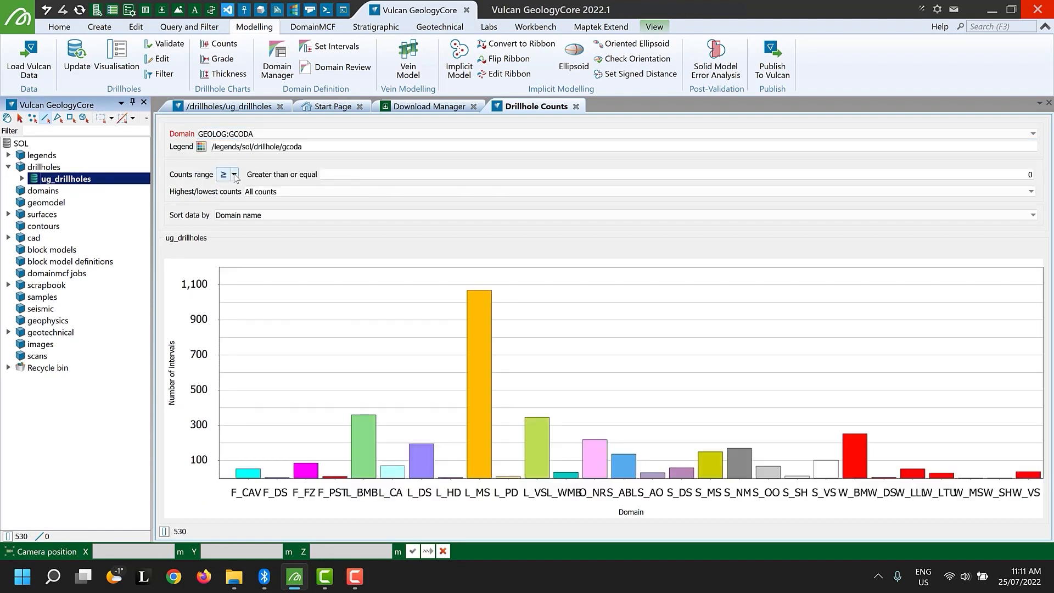
# Expand the sol drillhole legends in the project tree and choose ORETAG:ORETAG as the counts chart's domain
pyautogui.click(232, 135)
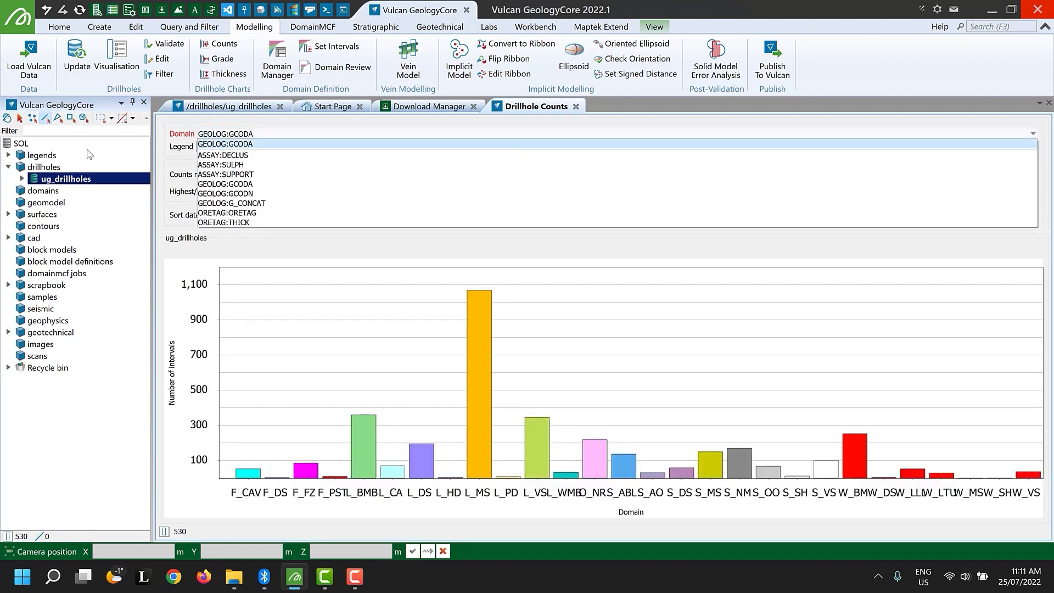
pyautogui.click(9, 155)
pyautogui.click(22, 167)
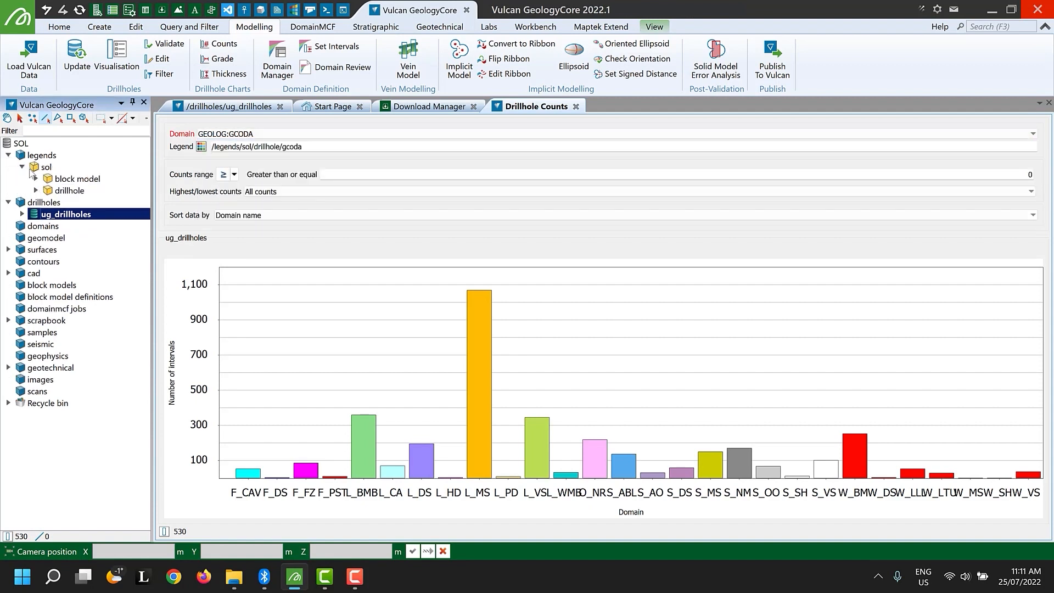
pyautogui.click(35, 191)
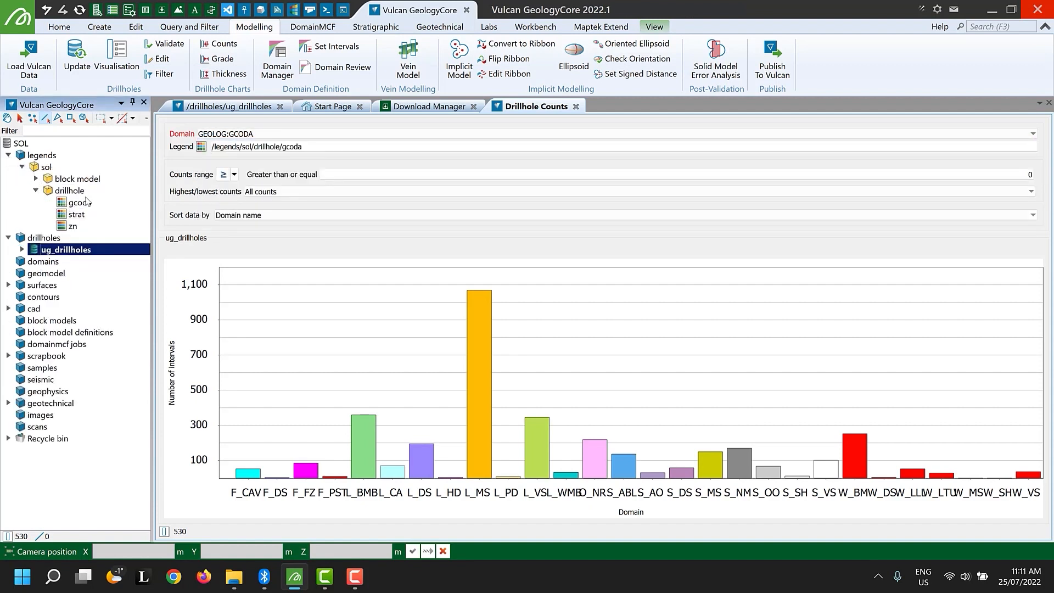
pyautogui.click(251, 134)
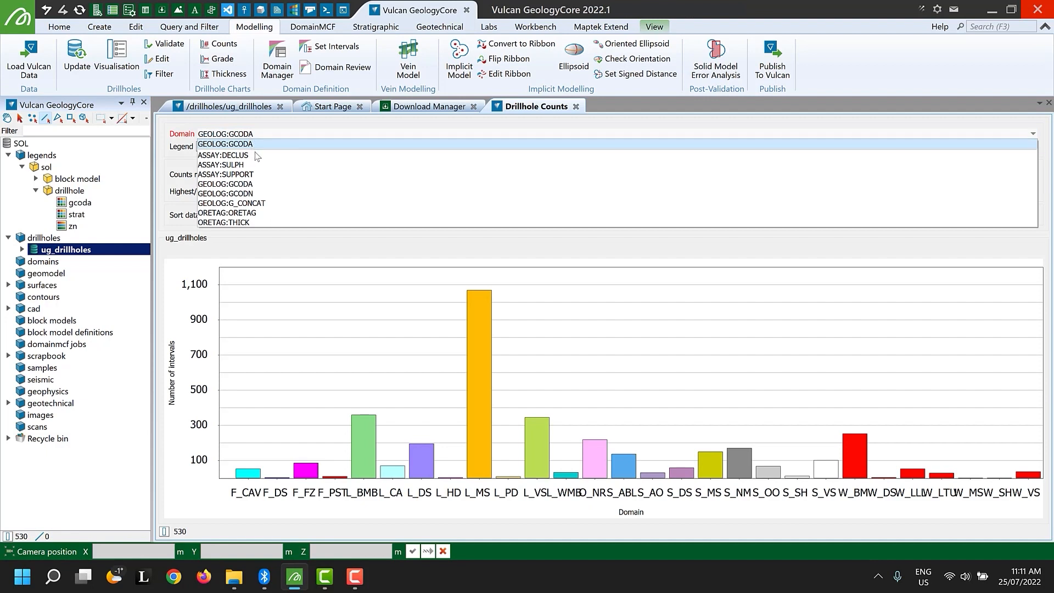
pyautogui.click(267, 213)
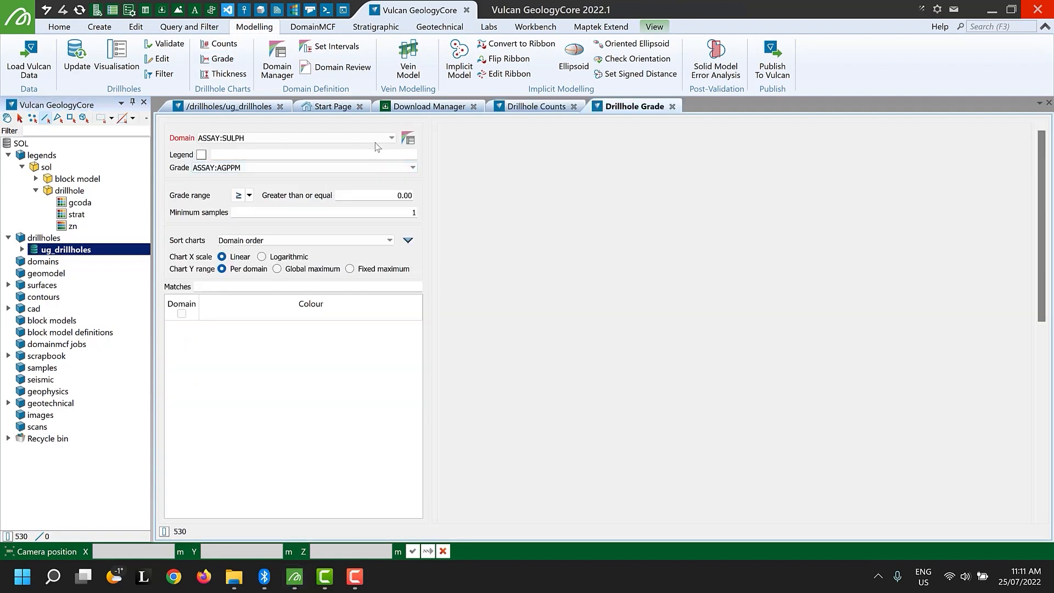
# Set up the drillhole grade charts with domain GEOLOG:GCODA, all domain codes included, and grade ASSAY:FE
pyautogui.click(373, 138)
pyautogui.click(352, 177)
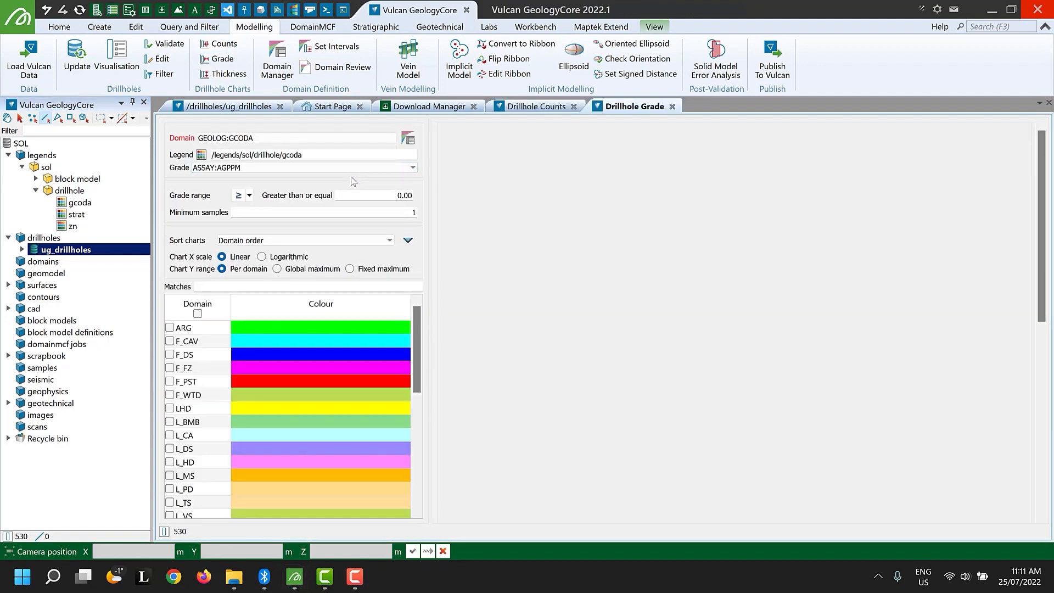
pyautogui.click(198, 313)
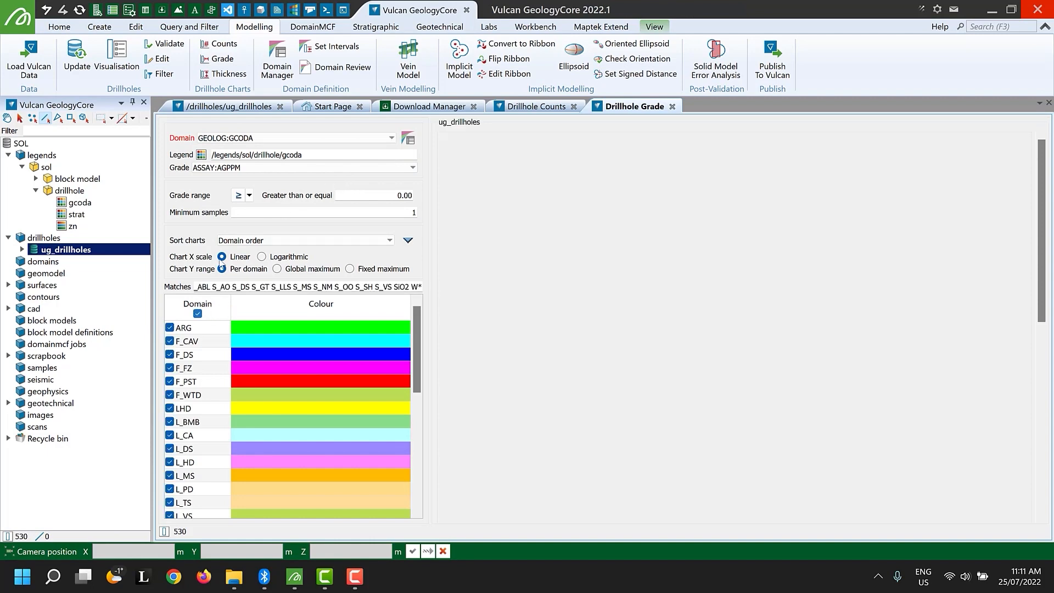
pyautogui.click(254, 170)
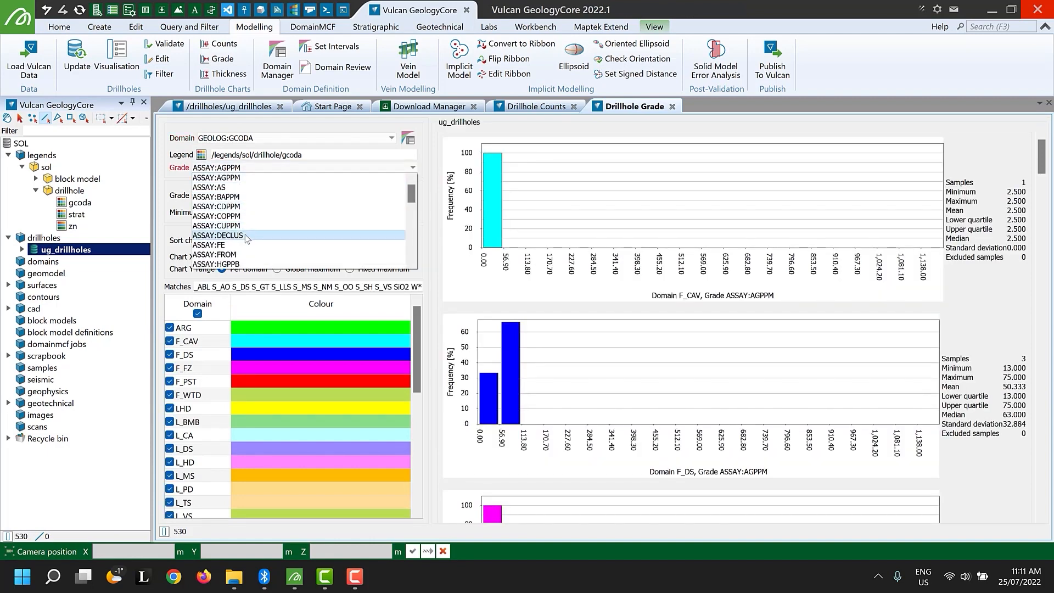
pyautogui.click(245, 248)
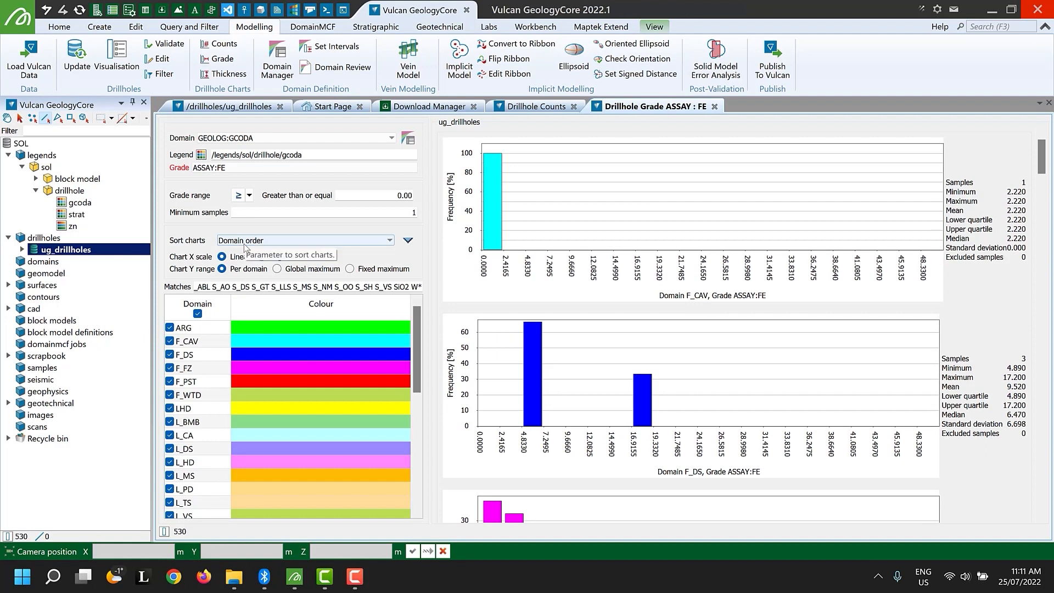
# Sort the ASSAY:FE grade charts by upper quartile and review the charts for the highest-ranked domains
pyautogui.click(250, 241)
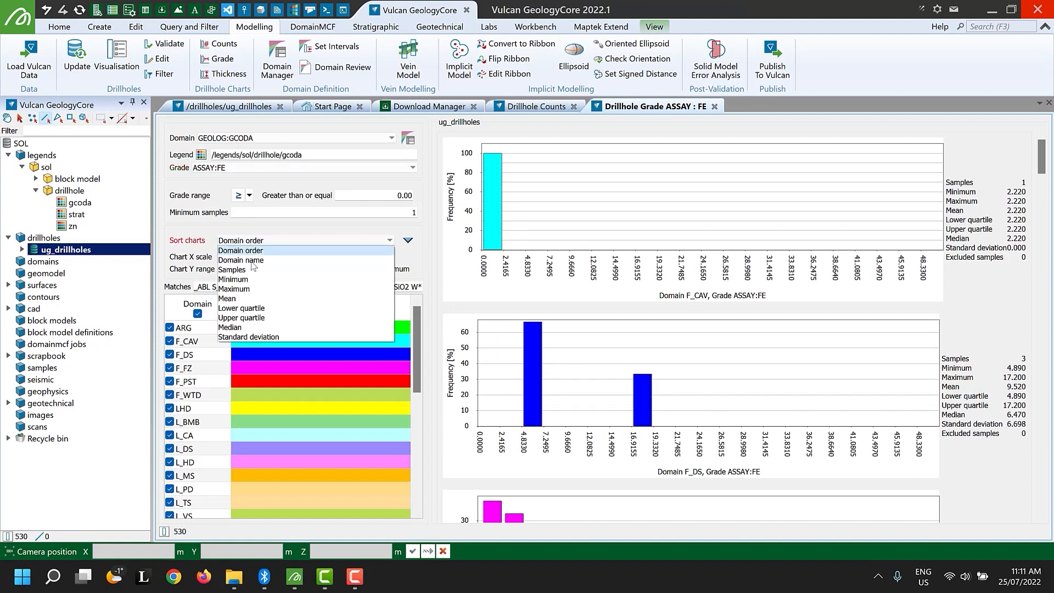
pyautogui.click(253, 316)
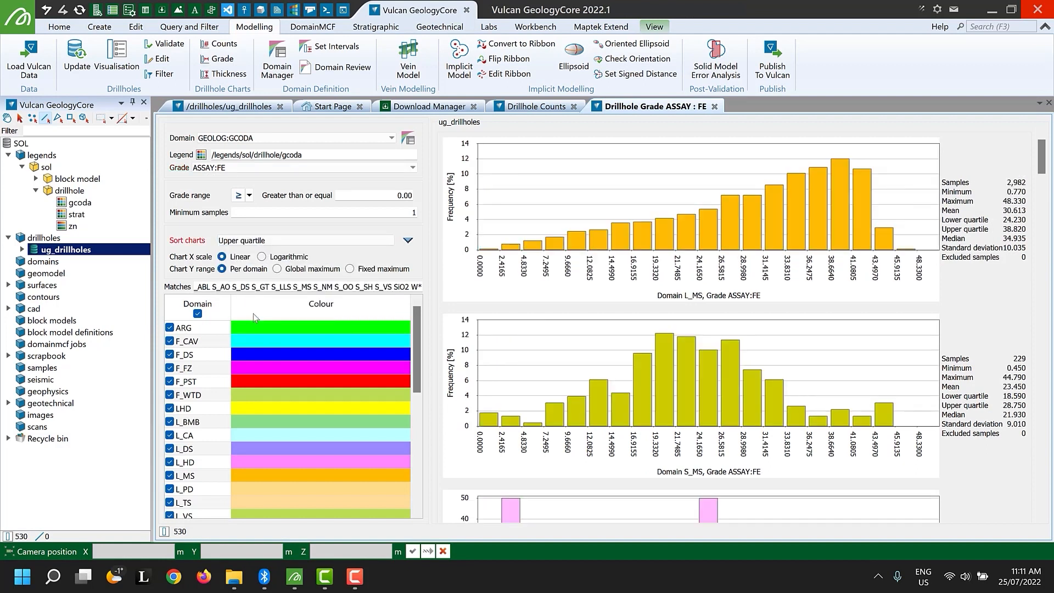
pyautogui.scroll(-3, 686, 209)
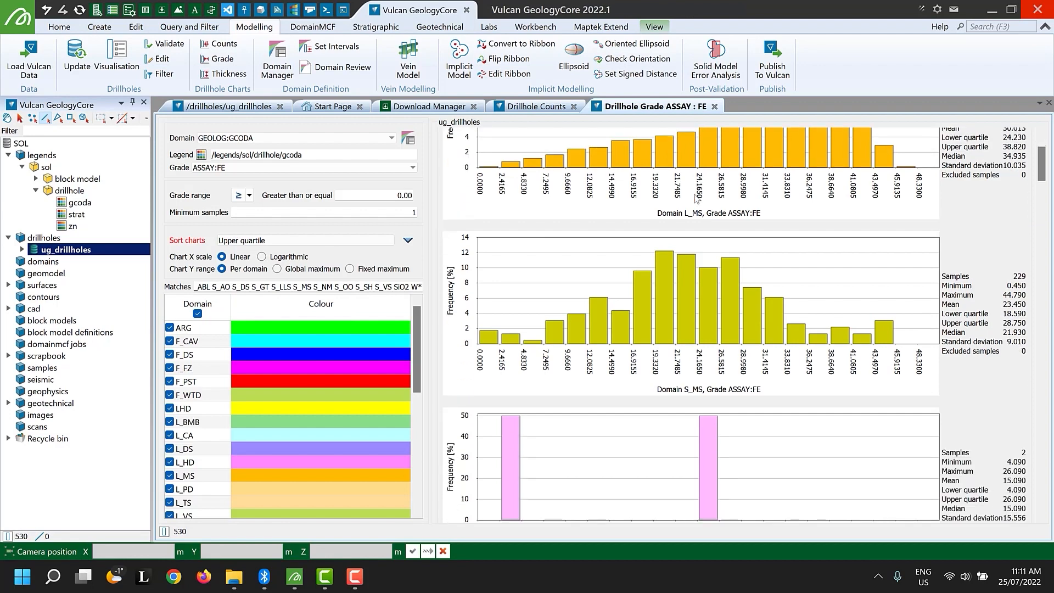
pyautogui.scroll(-10, 696, 197)
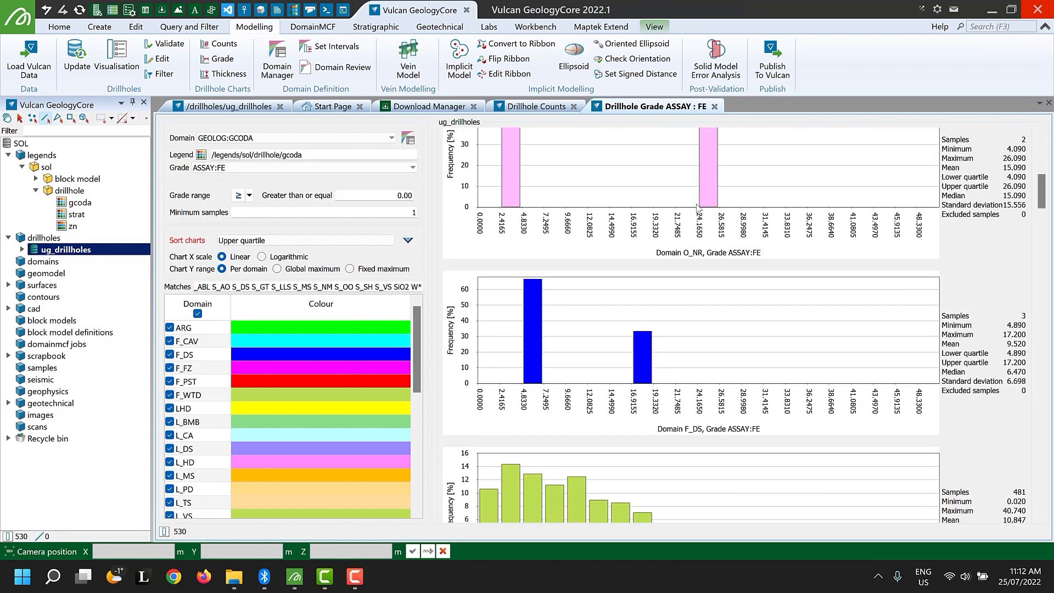
pyautogui.scroll(12, 697, 207)
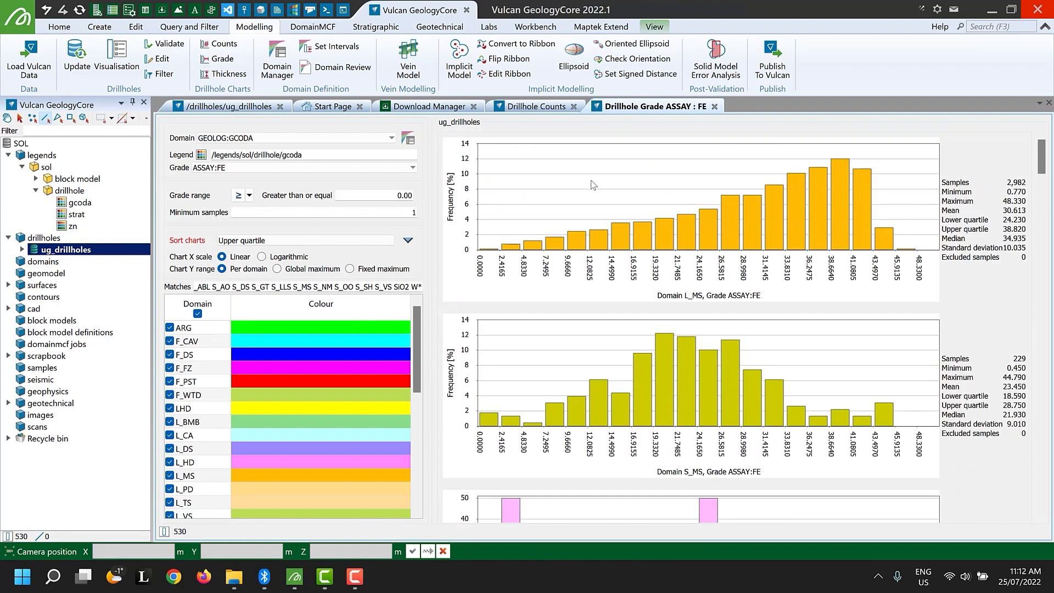
# Switch the grade charts to ASSAY:PB with a logarithmic X scale and review the domain distributions
pyautogui.click(333, 170)
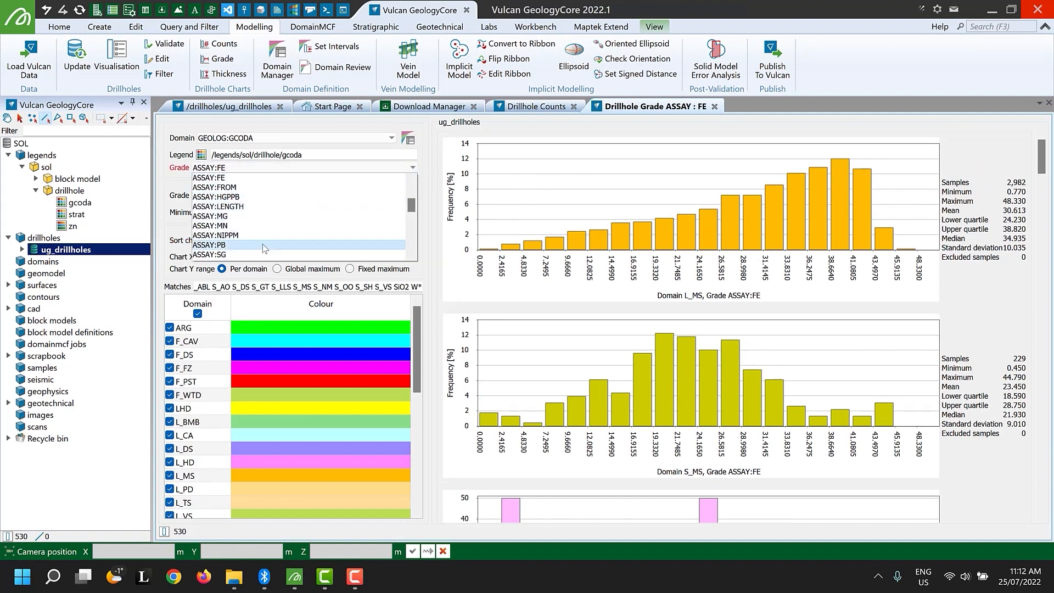
pyautogui.click(275, 245)
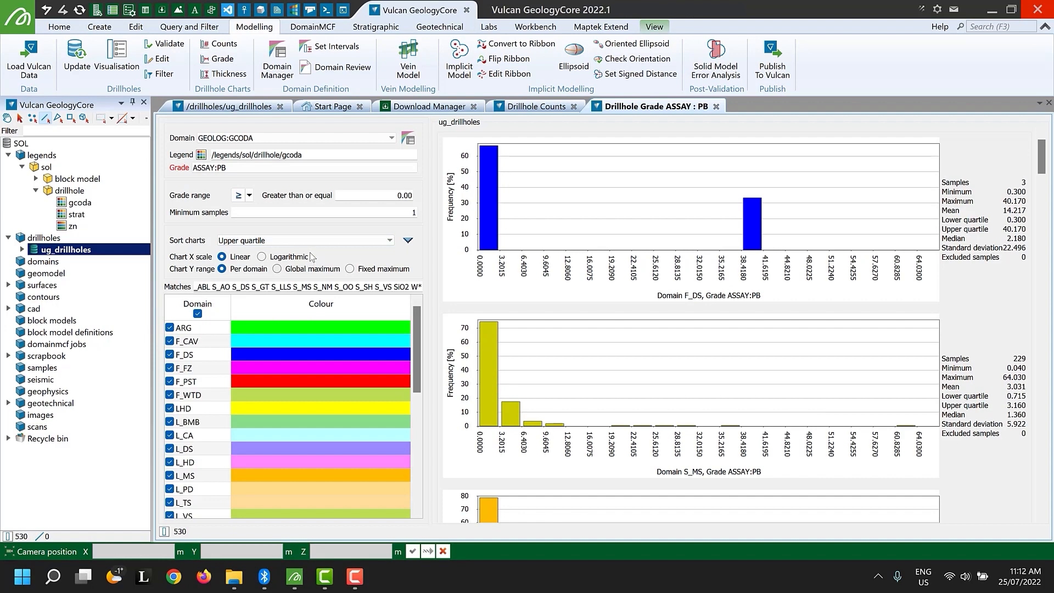
pyautogui.click(277, 257)
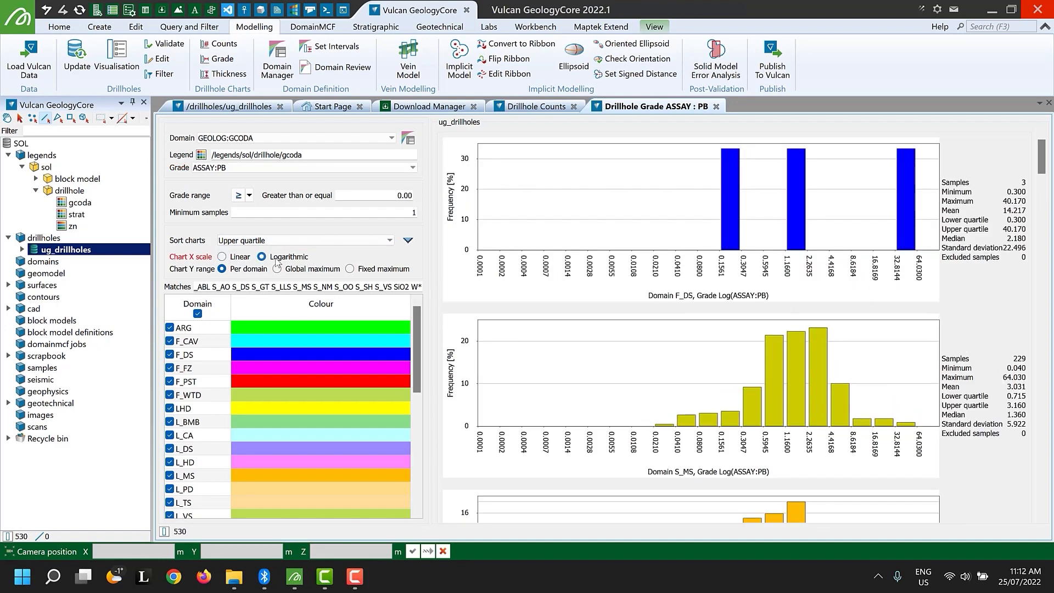
pyautogui.scroll(-3, 812, 247)
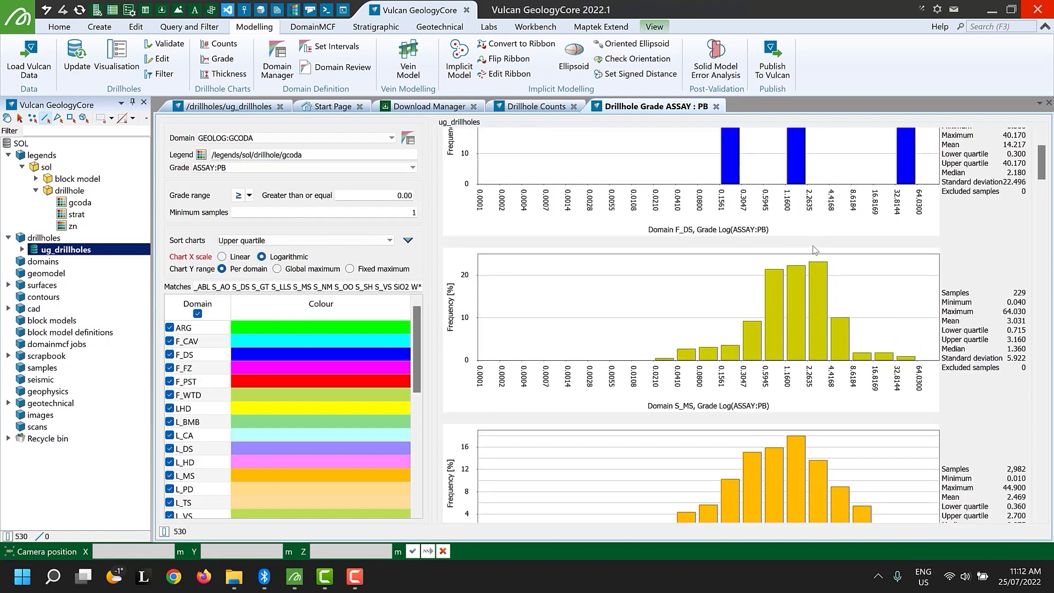
pyautogui.scroll(-2, 812, 246)
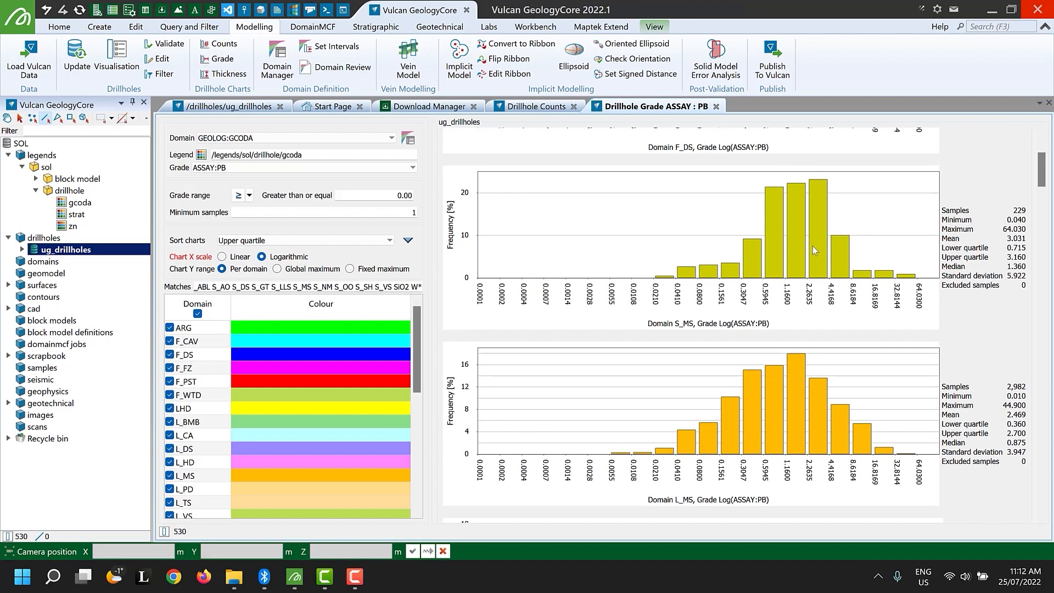
pyautogui.scroll(-5, 812, 246)
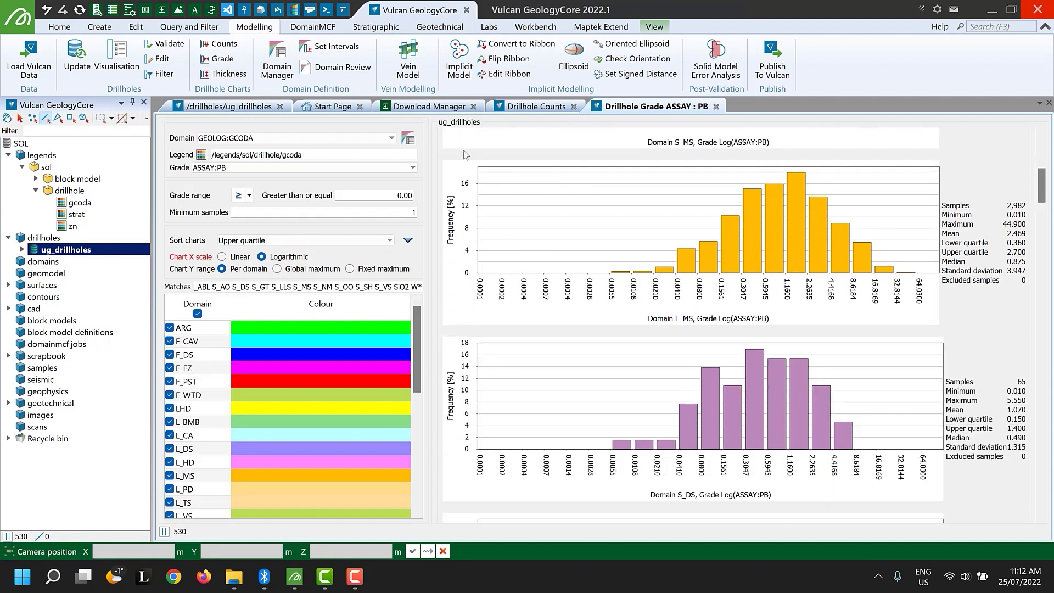
# Display the grade statistics in one global undomained chart, and create a drillhole thickness chart that is also global
pyautogui.click(408, 139)
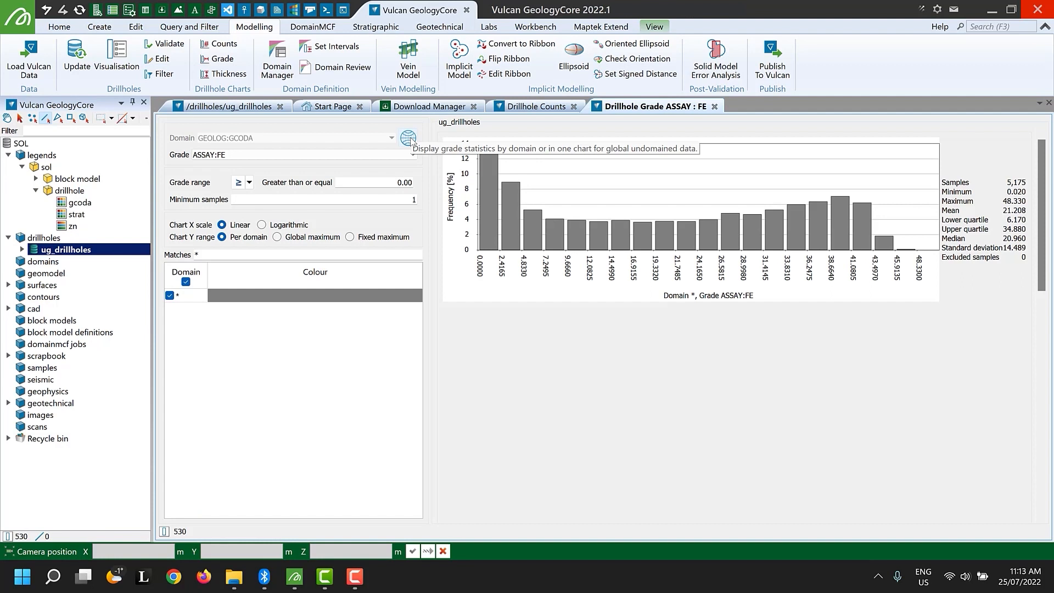
pyautogui.click(241, 78)
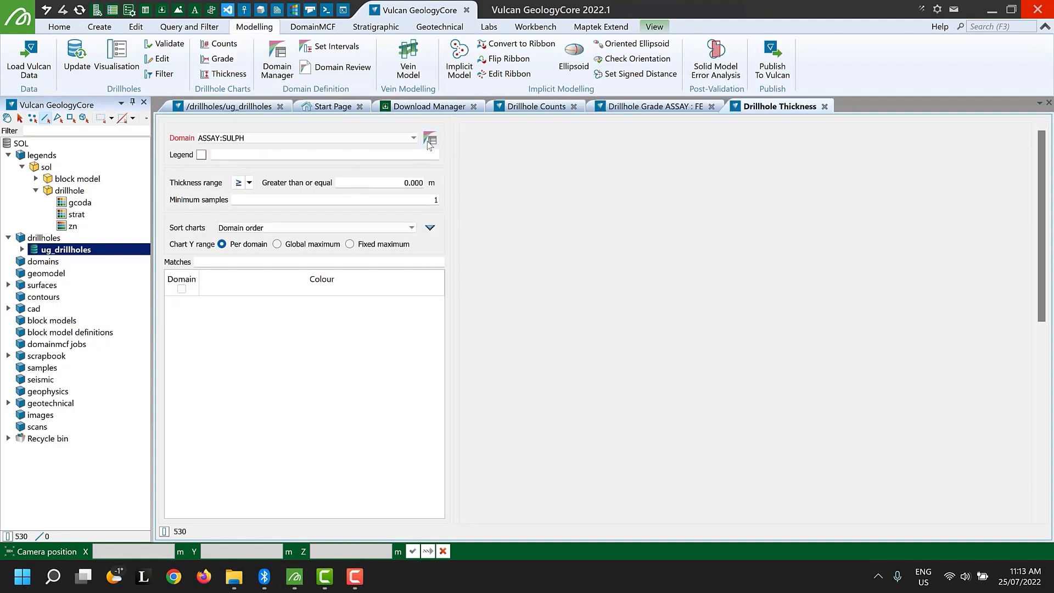
pyautogui.click(429, 140)
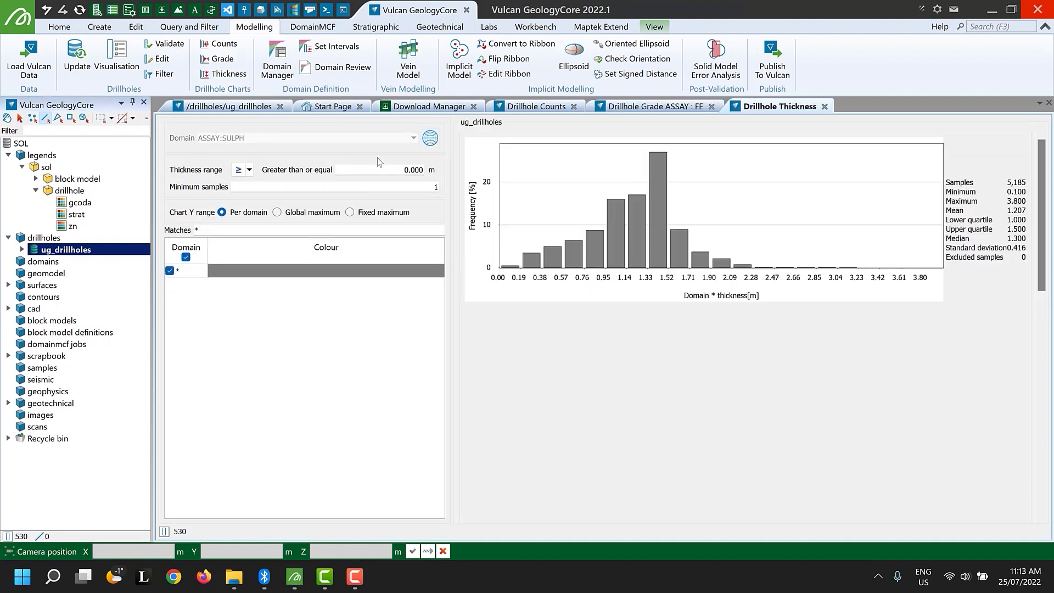
# Chart thickness by domain using GEOLOG:GCODA with all domain codes included, sorted by maximum
pyautogui.click(428, 139)
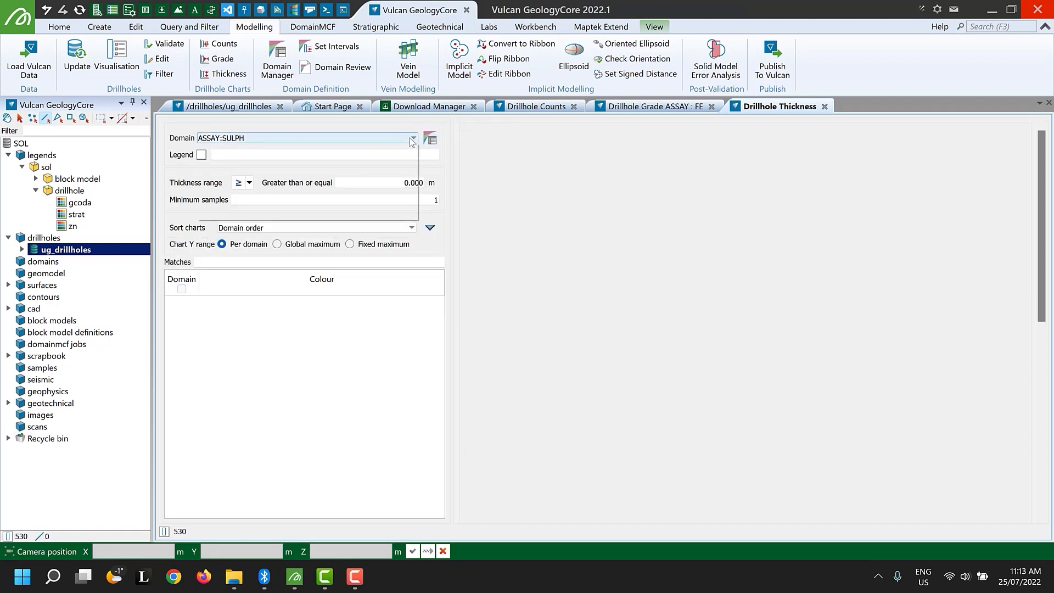
pyautogui.click(356, 138)
pyautogui.click(357, 177)
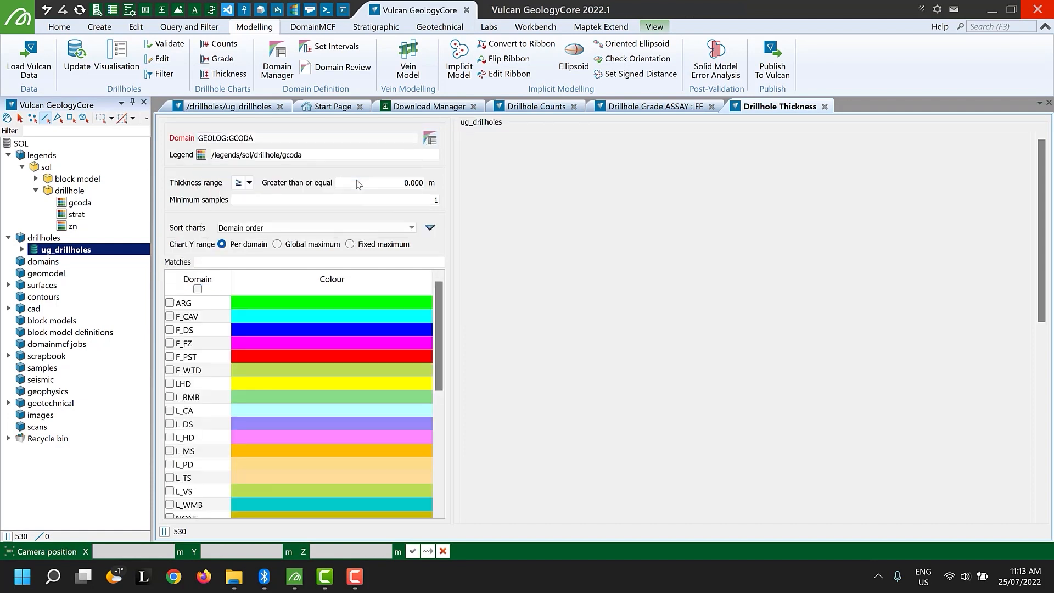
pyautogui.click(197, 290)
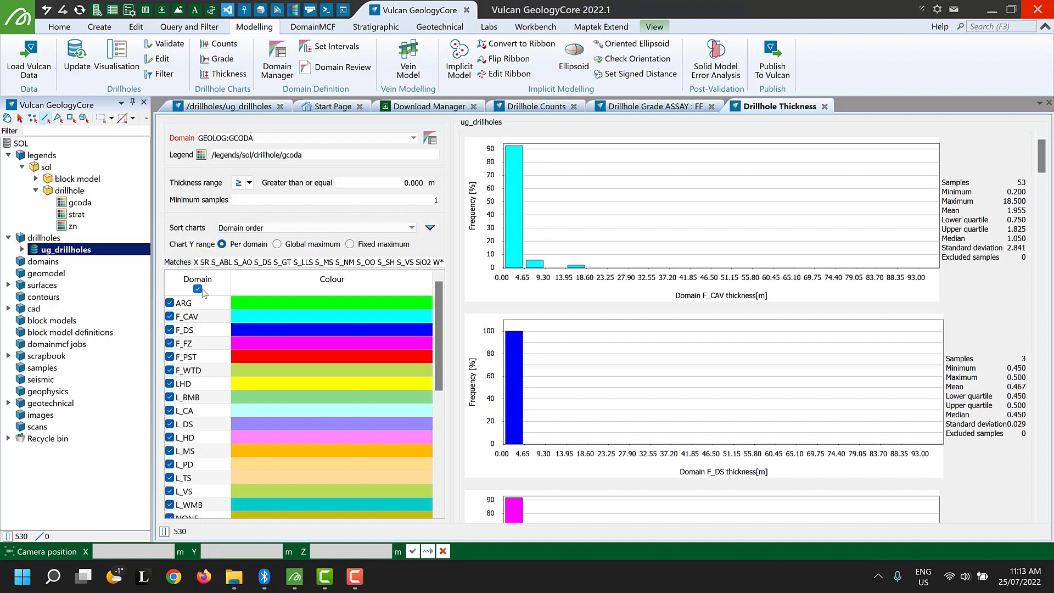
pyautogui.click(247, 229)
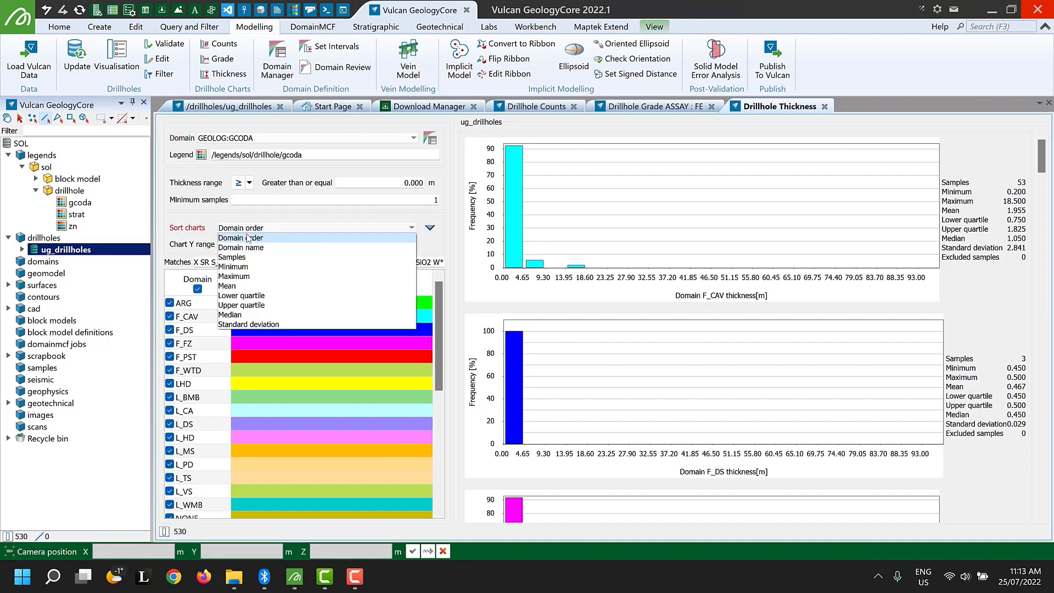
pyautogui.click(248, 276)
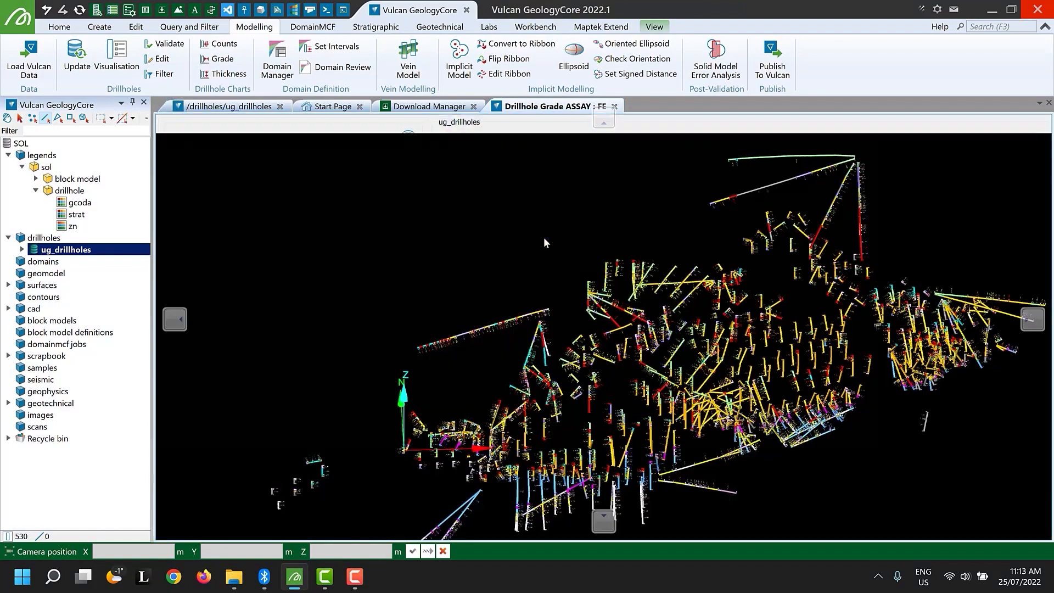
# Dock the ASSAY:FE grade charts beside the ug_drillholes 3D view and enlarge the chart area over the settings
pyautogui.moveTo(543, 237); pyautogui.dragTo(652, 291)
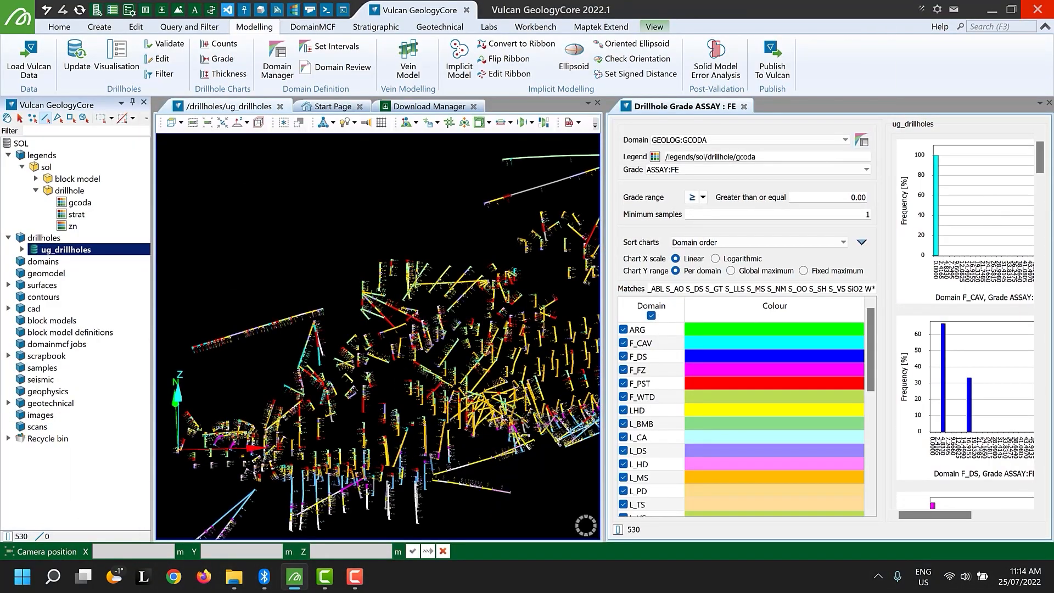
pyautogui.moveTo(890, 253); pyautogui.dragTo(620, 263)
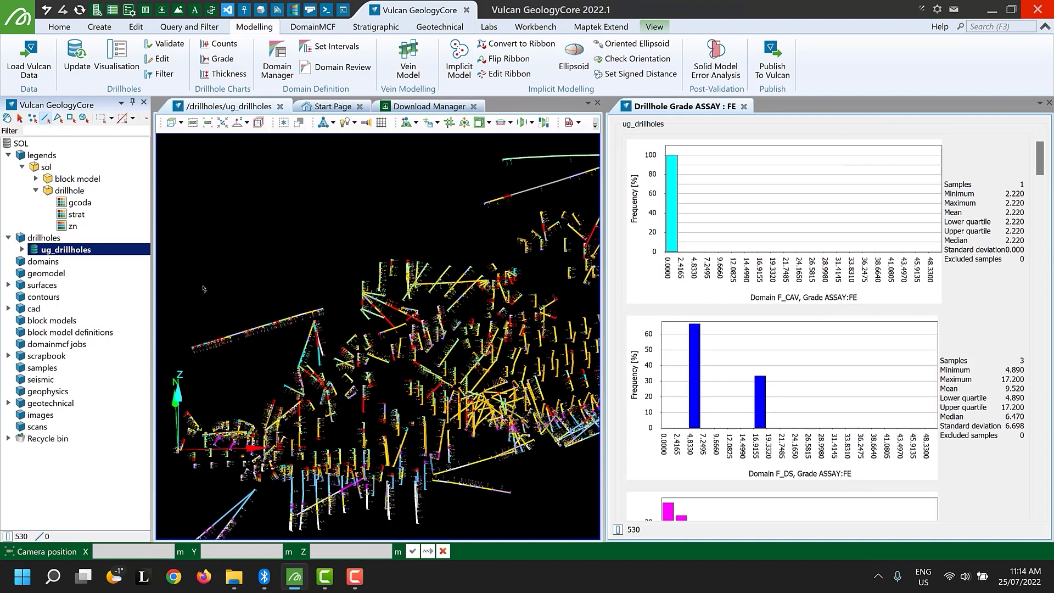
# Filter the ug_drillholes contents by sol-20, review the grade charts for those drillholes, and clear the filter
pyautogui.click(22, 249)
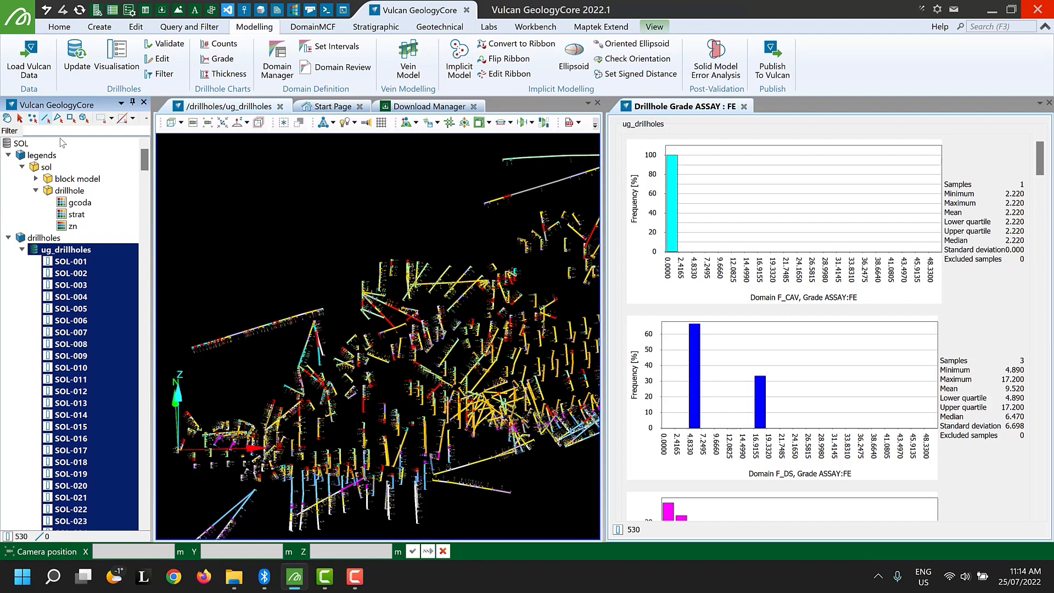
pyautogui.write('sol')
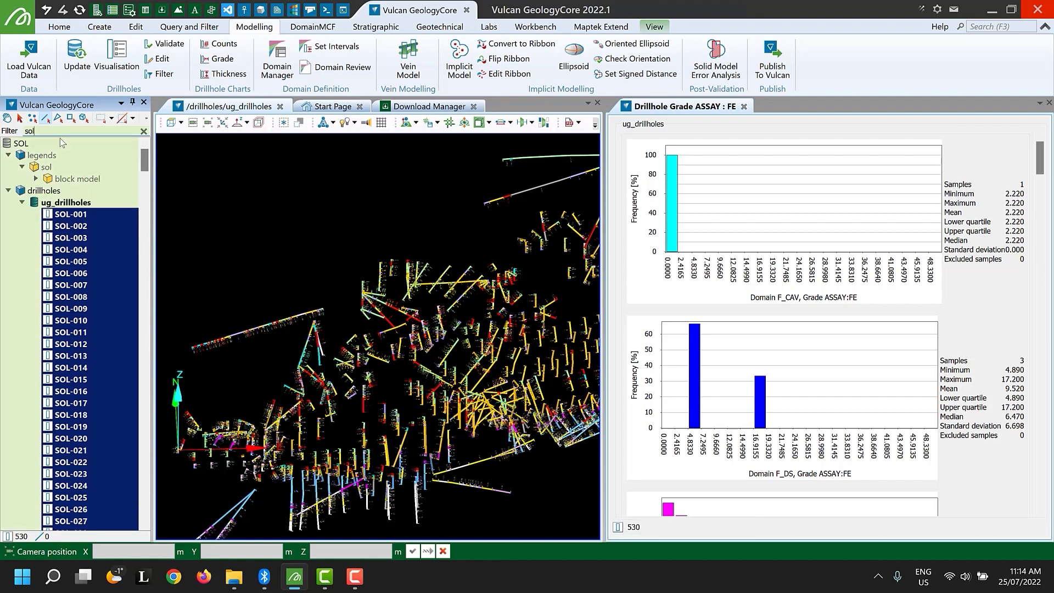
pyautogui.write('-')
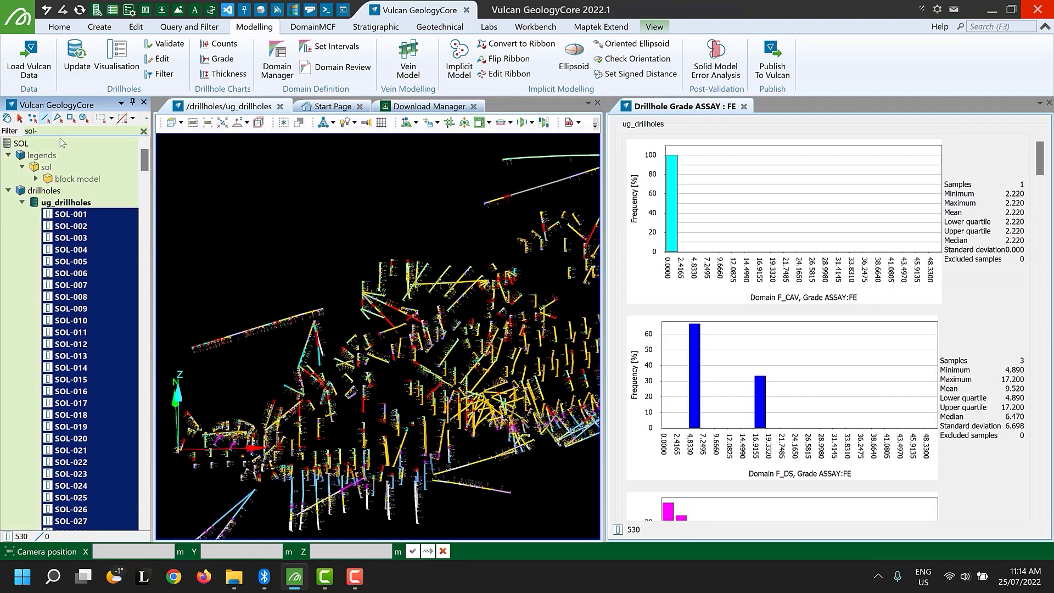
pyautogui.write('20')
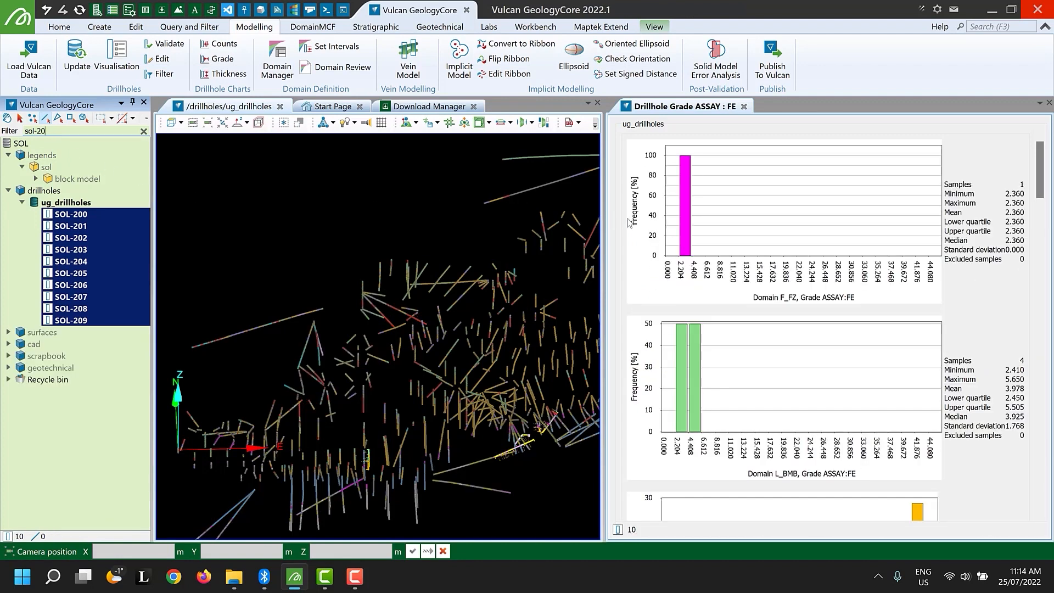
pyautogui.scroll(-3, 712, 250)
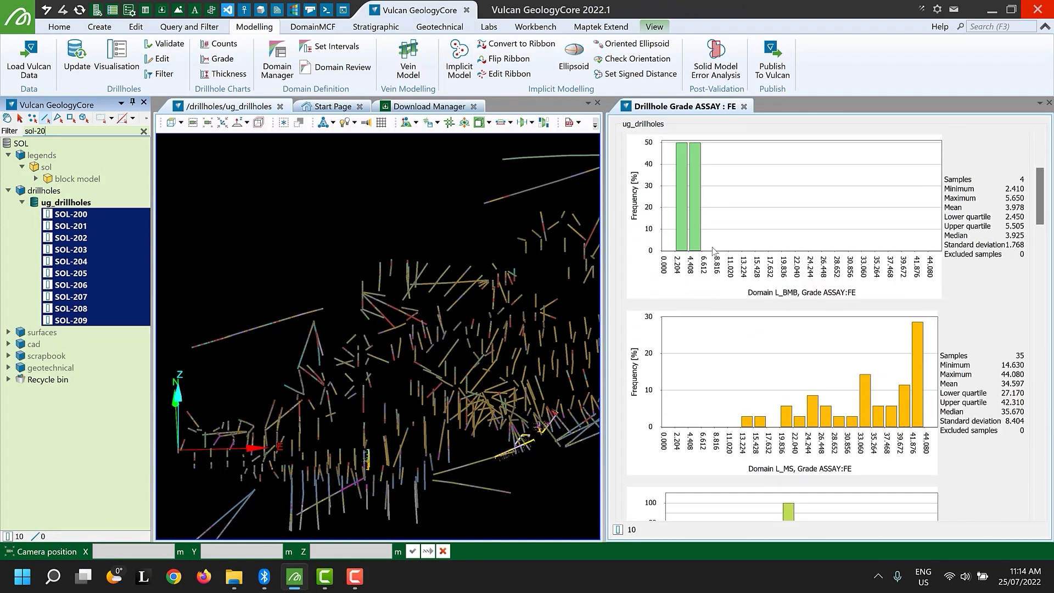
pyautogui.click(143, 131)
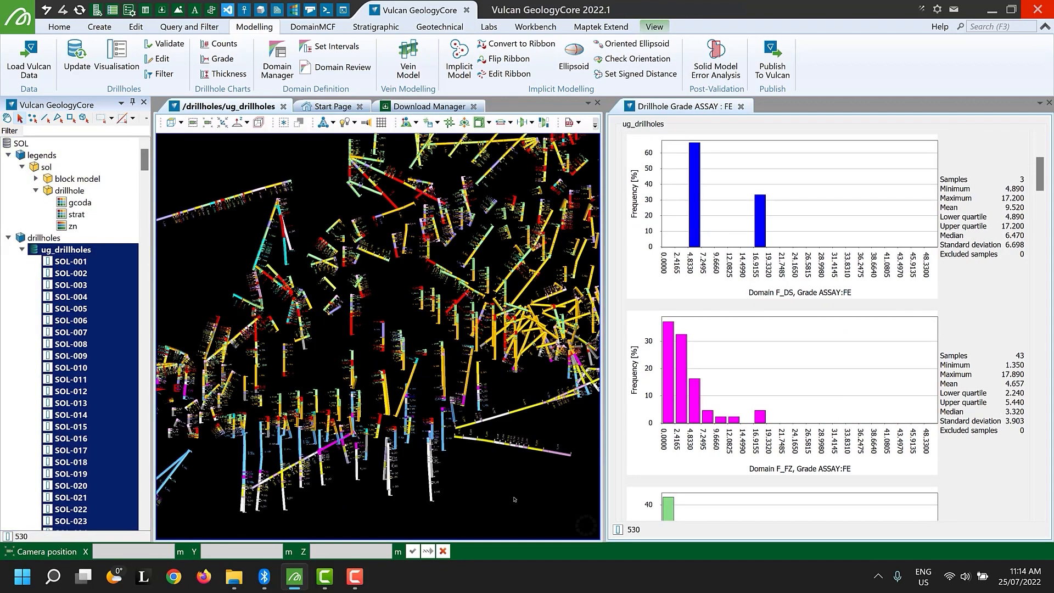
# Select groups of drillholes by area in the 3D view to chart the grades of only those holes
pyautogui.moveTo(517, 500); pyautogui.dragTo(244, 339)
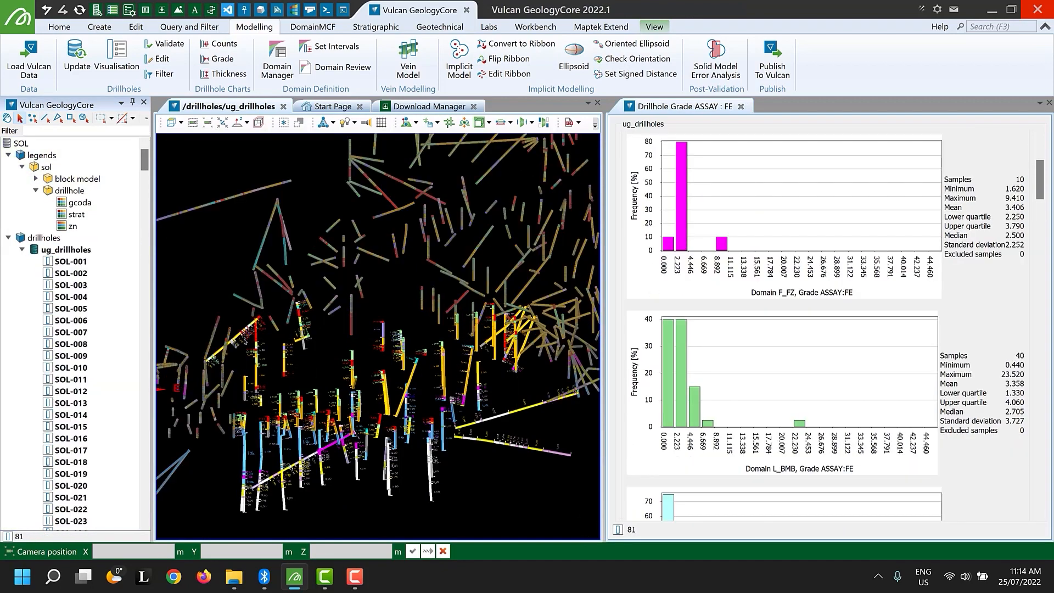
pyautogui.moveTo(489, 293); pyautogui.dragTo(313, 182)
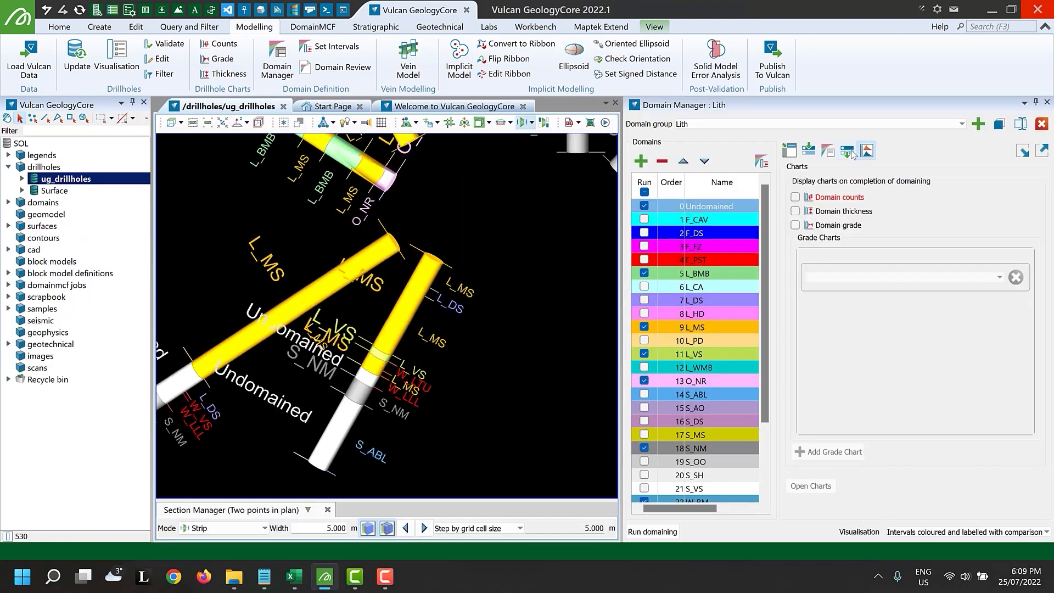
# Add a Combine by thickness postprocessing modifier of less than or equal to 1.000 m to the Lith domain group and run domaining
pyautogui.click(850, 151)
pyautogui.click(899, 192)
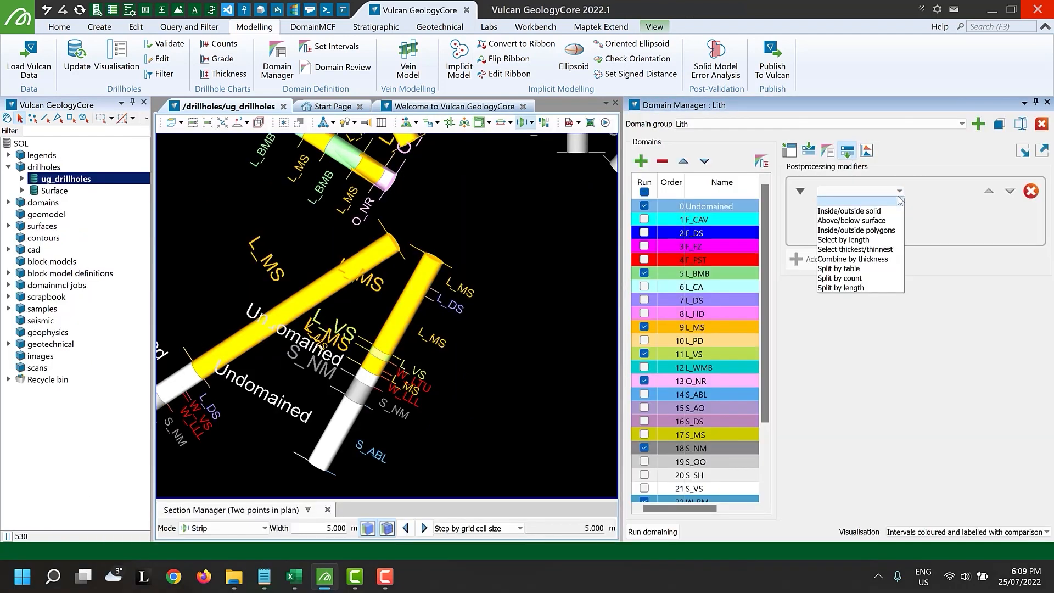
pyautogui.click(852, 259)
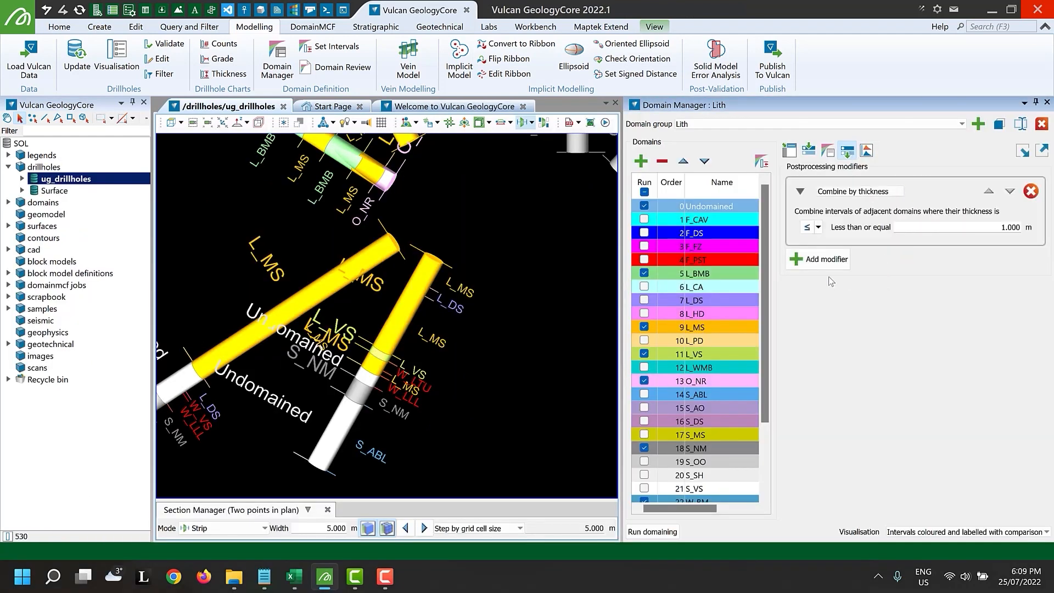
pyautogui.click(663, 534)
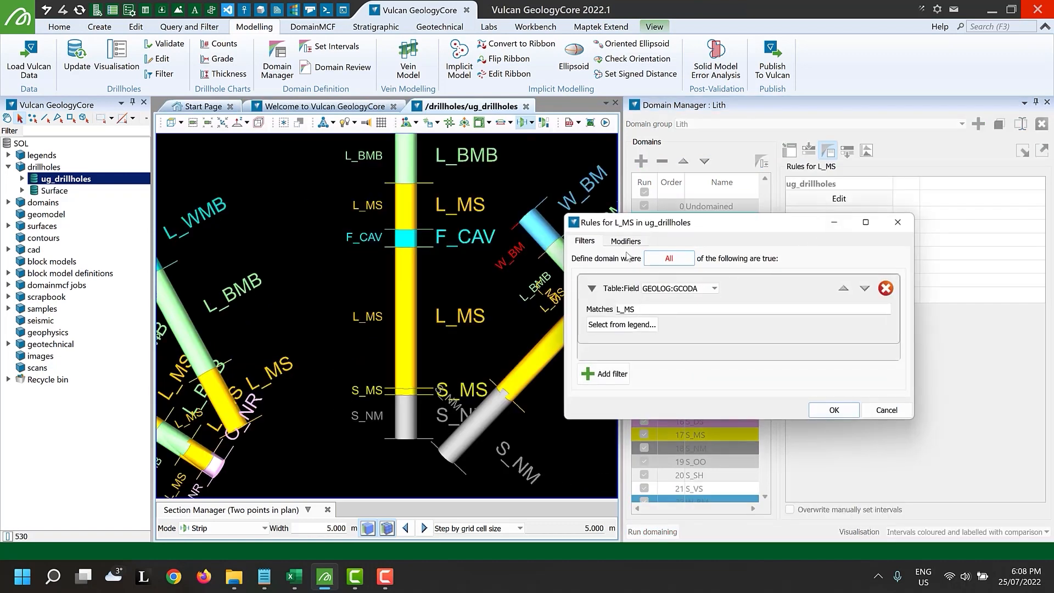
# Change the modifier in the L_MS rules for ug_drillholes to Combine by thickness and accept the rules
pyautogui.click(625, 241)
pyautogui.click(659, 265)
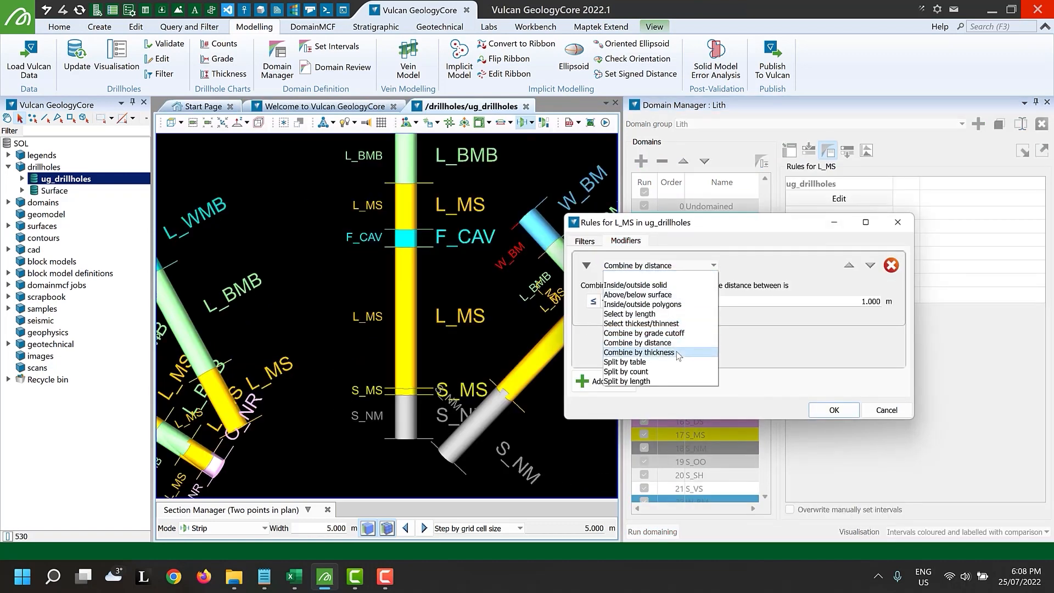
pyautogui.click(676, 351)
pyautogui.click(821, 415)
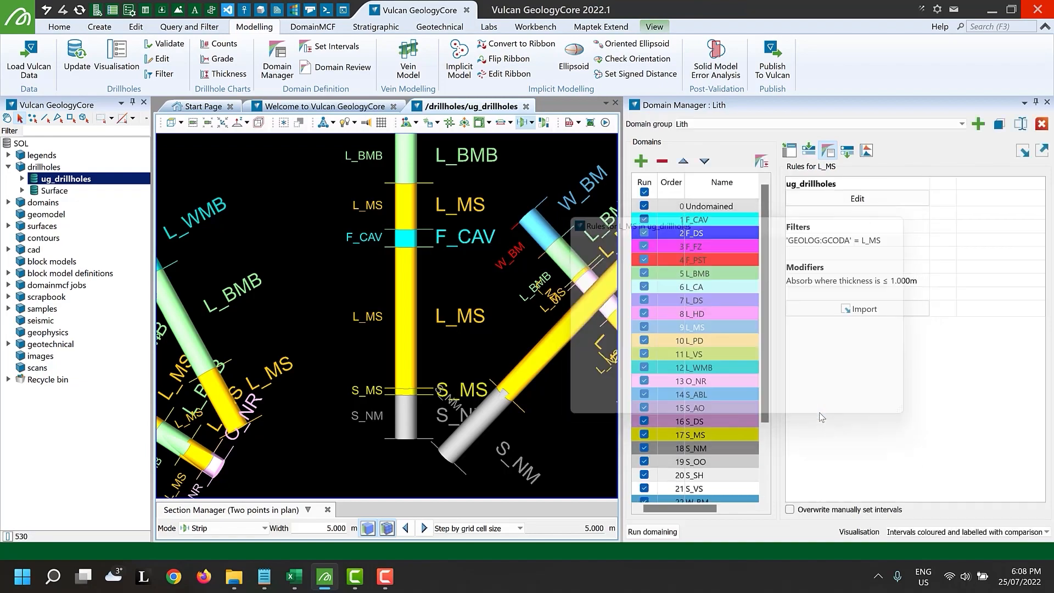